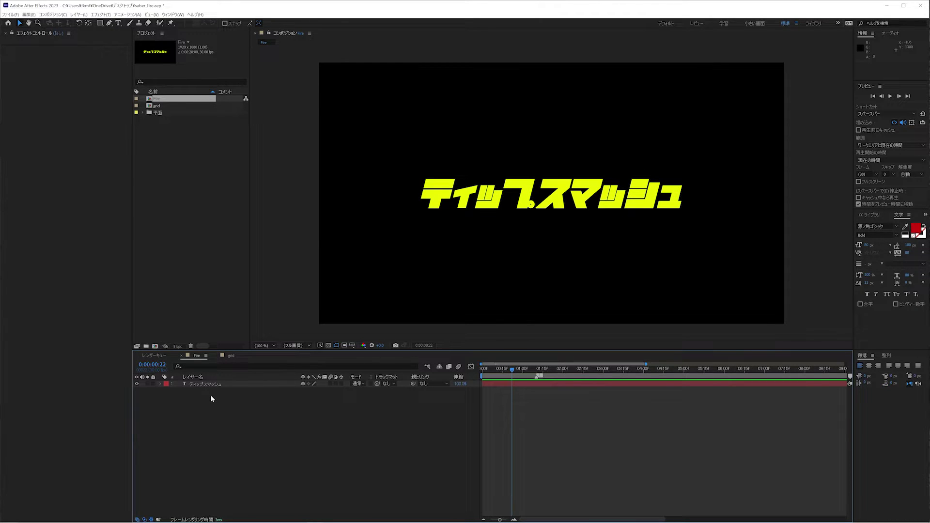
# Create a black full-frame solid and name the layer saber.
pyautogui.hotkey('ctrl', 'y')
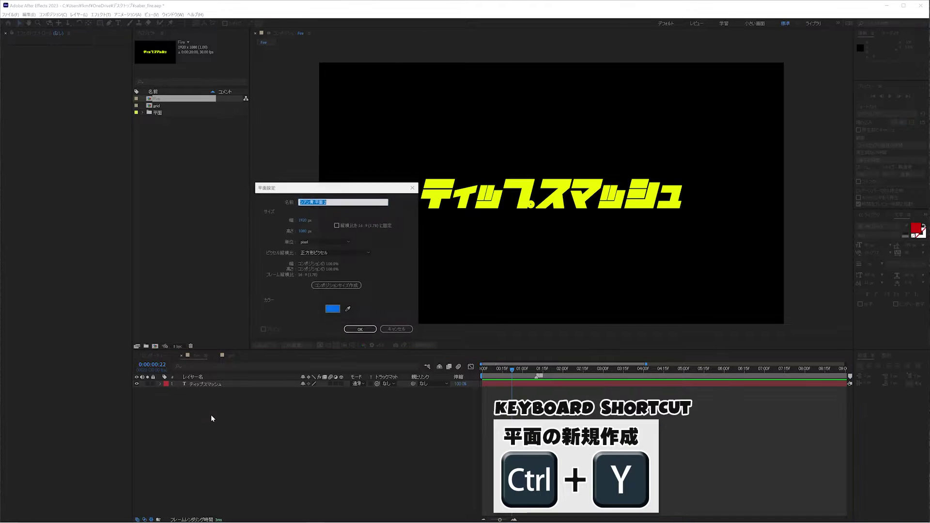
pyautogui.click(332, 309)
pyautogui.click(264, 314)
pyautogui.click(416, 226)
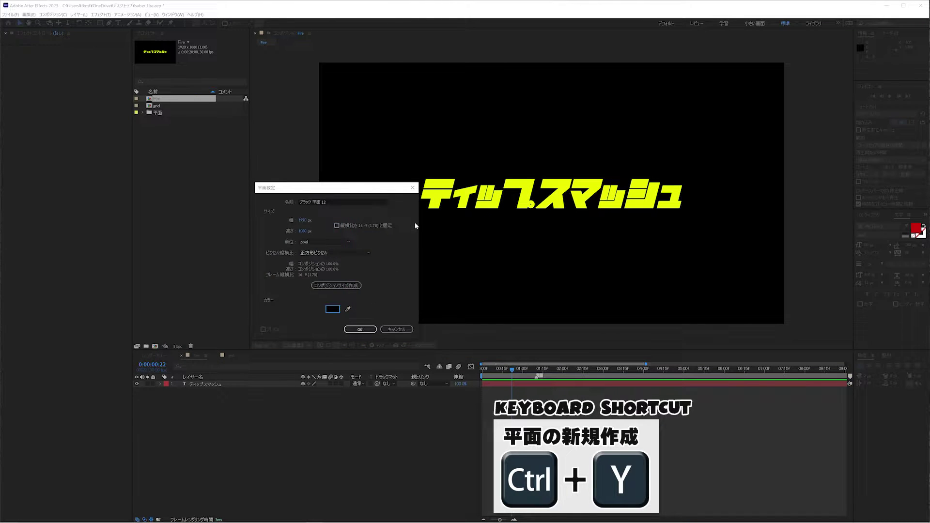
pyautogui.click(360, 329)
pyautogui.press('Return')
pyautogui.write('grid')
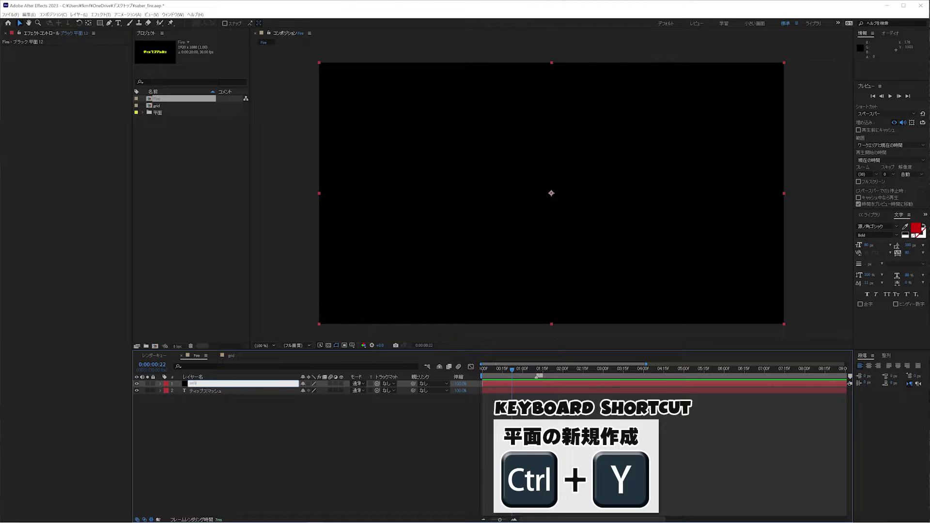
pyautogui.press('Return')
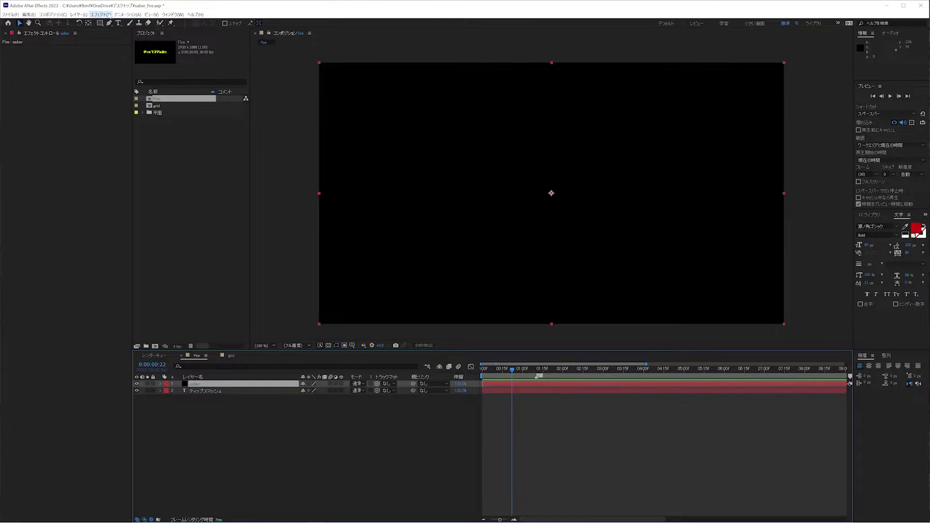
# Apply the Video Copilot Saber effect to the saber solid.
pyautogui.click(101, 15)
pyautogui.moveTo(145, 241)
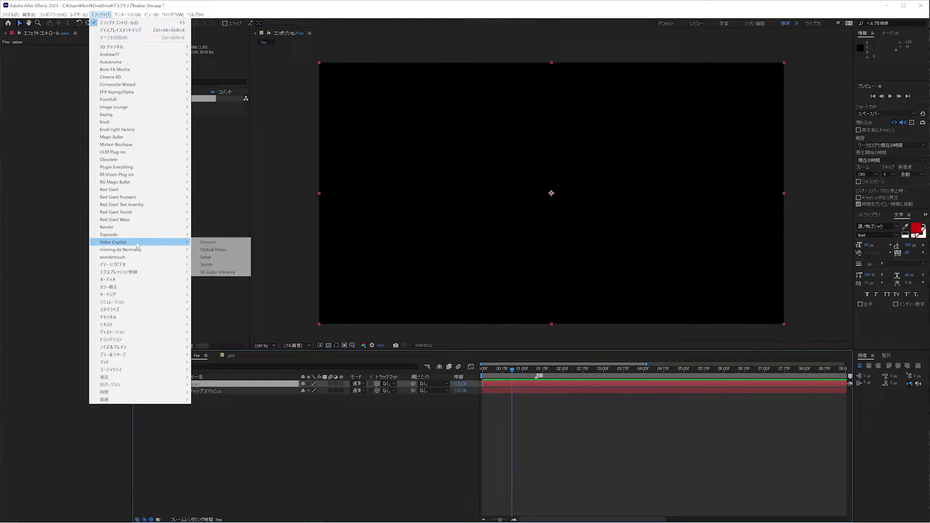
pyautogui.click(205, 259)
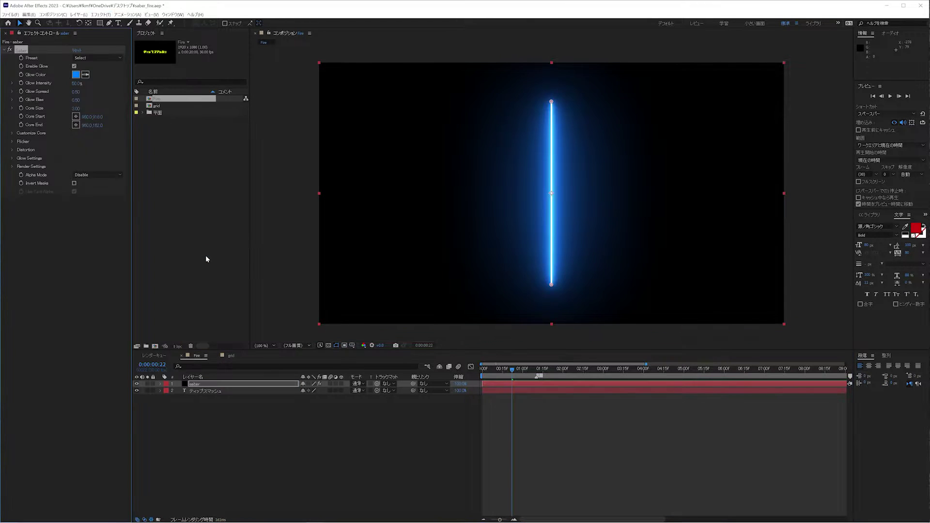
# Set Saber's core type to Text Layer tracing ティップスマッシュ, and apply the Meteor preset.
pyautogui.click(12, 133)
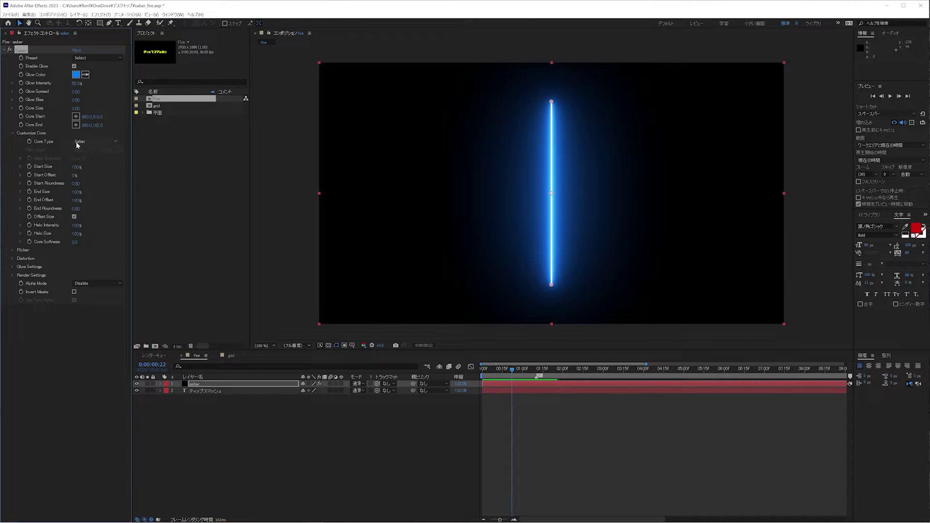
pyautogui.click(95, 141)
pyautogui.click(81, 163)
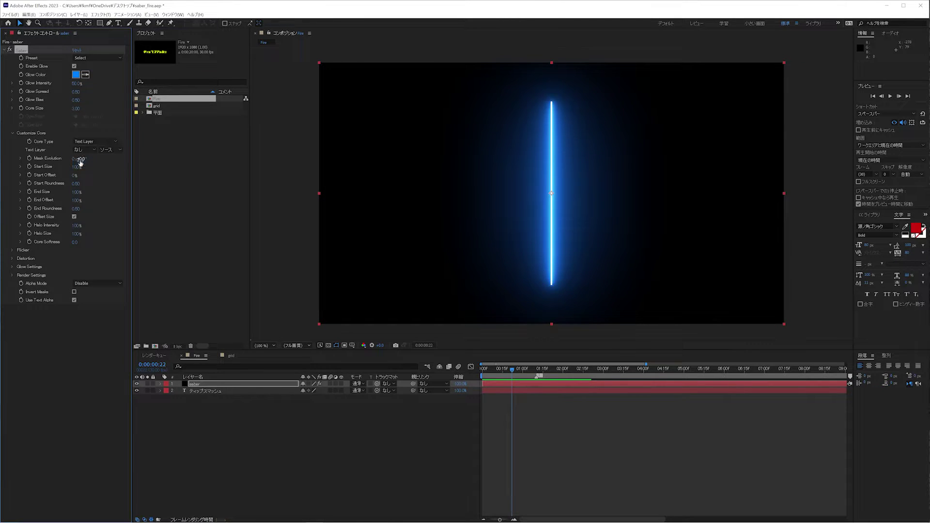
pyautogui.click(81, 150)
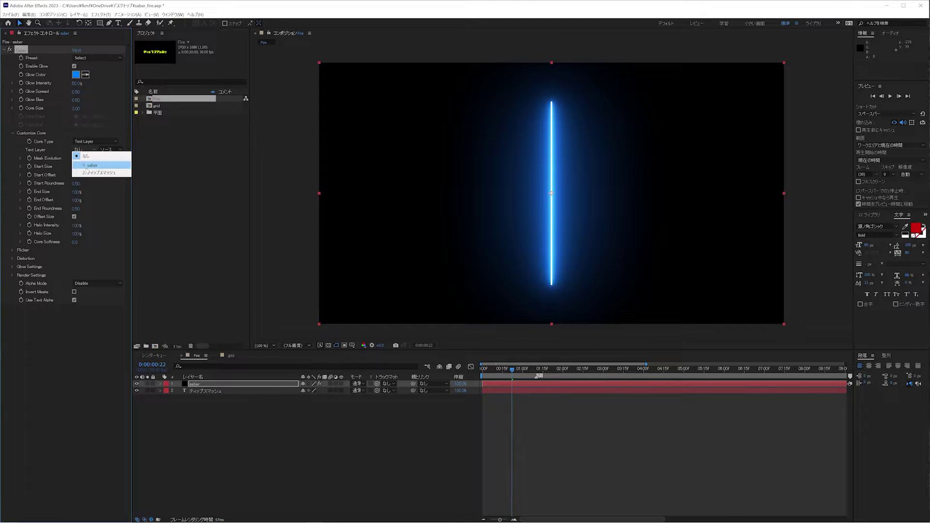
pyautogui.click(88, 173)
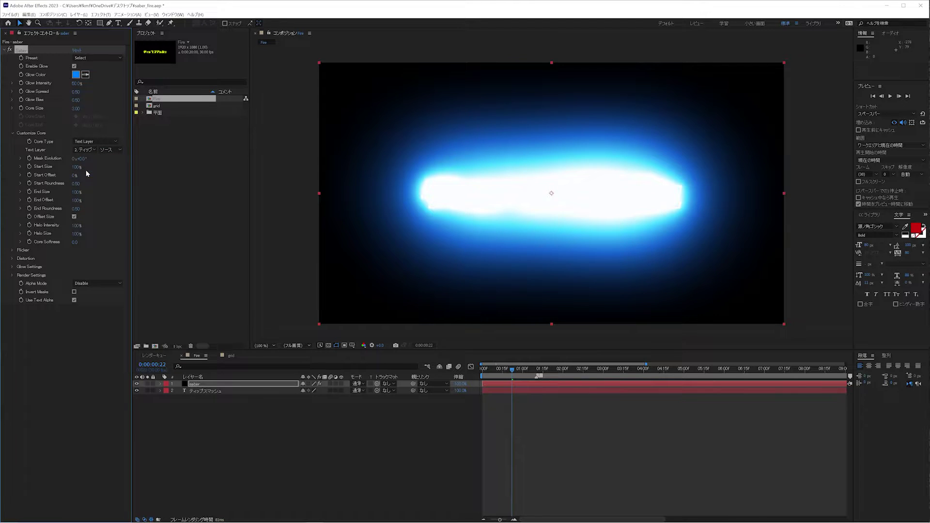
pyautogui.click(94, 57)
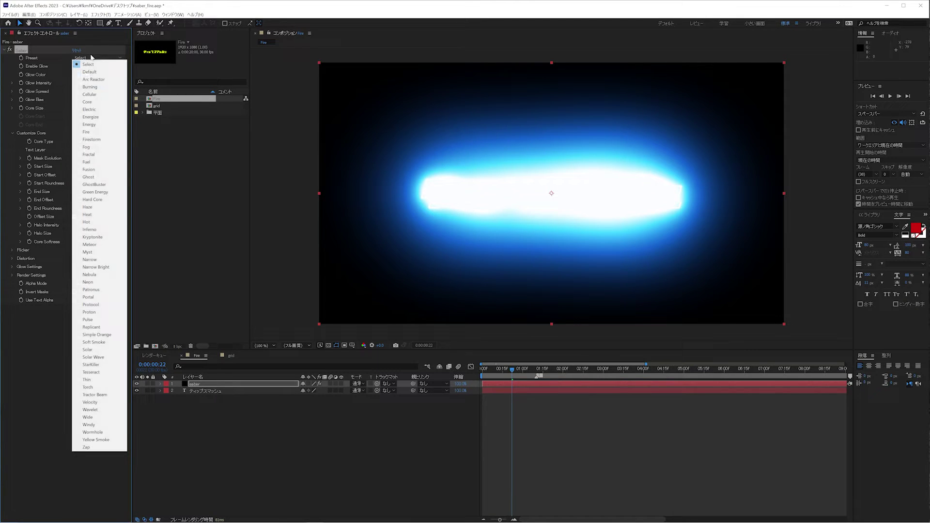
pyautogui.click(90, 245)
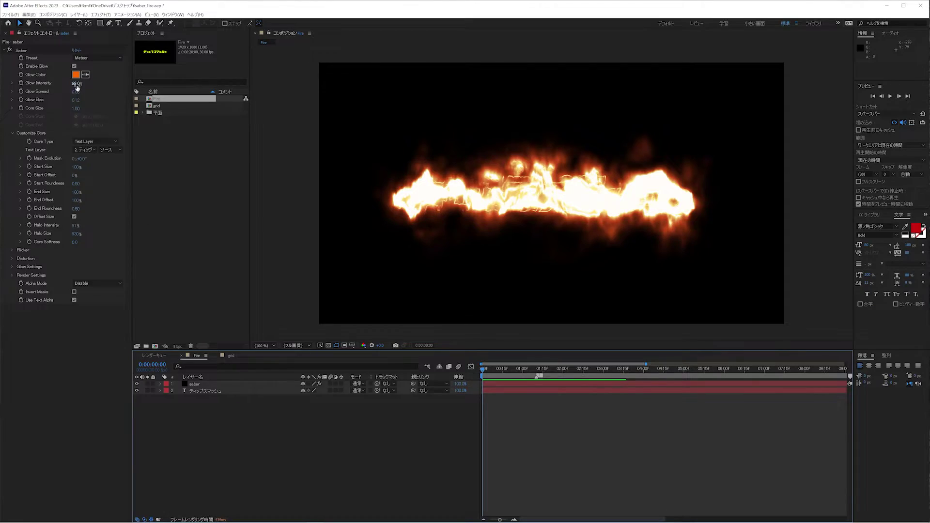
# Set Saber Glow Intensity to 36% and adjust Glow Bias to 0.27.
pyautogui.click(76, 85)
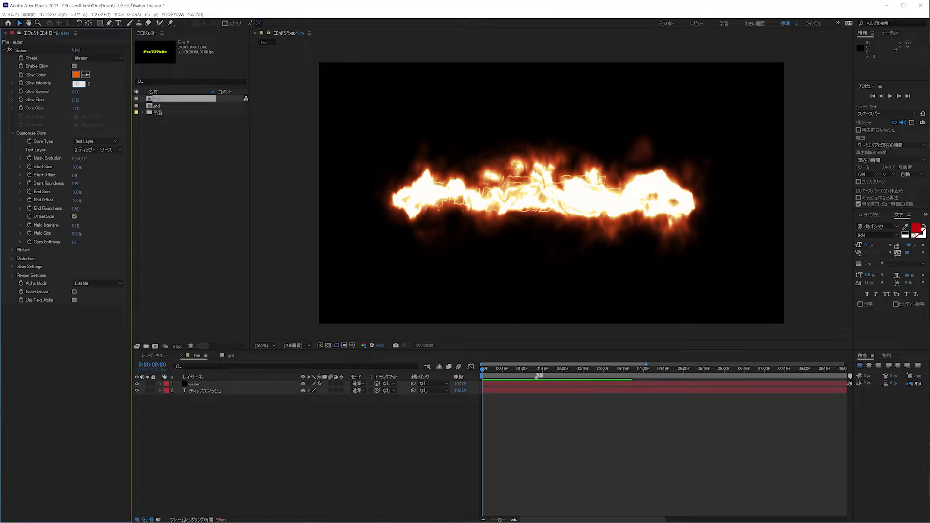
pyautogui.write('36')
pyautogui.press('Return')
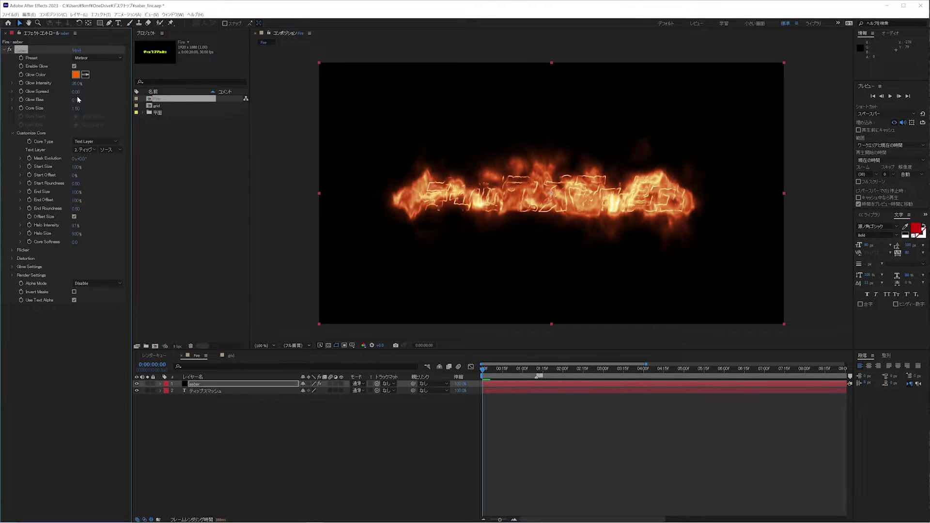
pyautogui.click(76, 100)
pyautogui.press('Return')
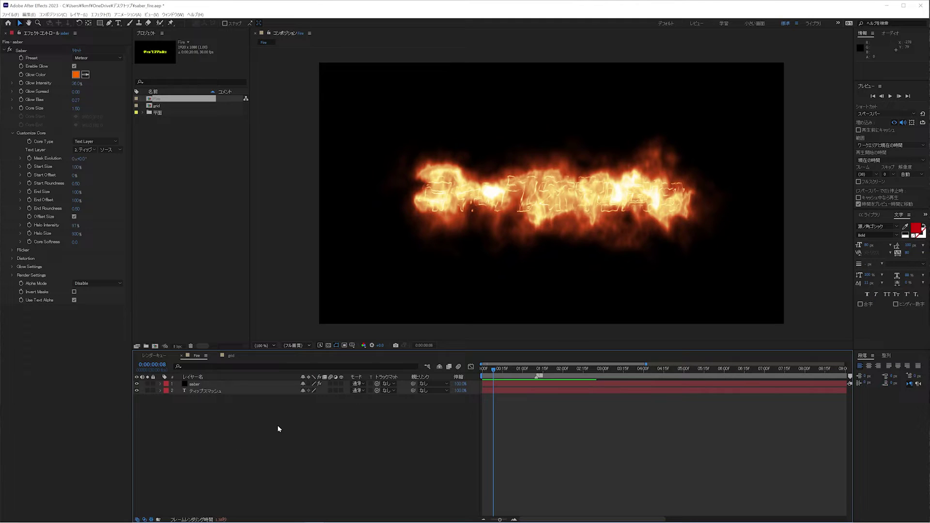
# At frame 0, keyframe End Offset at 0% so no fire shows.
pyautogui.moveTo(492, 372); pyautogui.dragTo(466, 369)
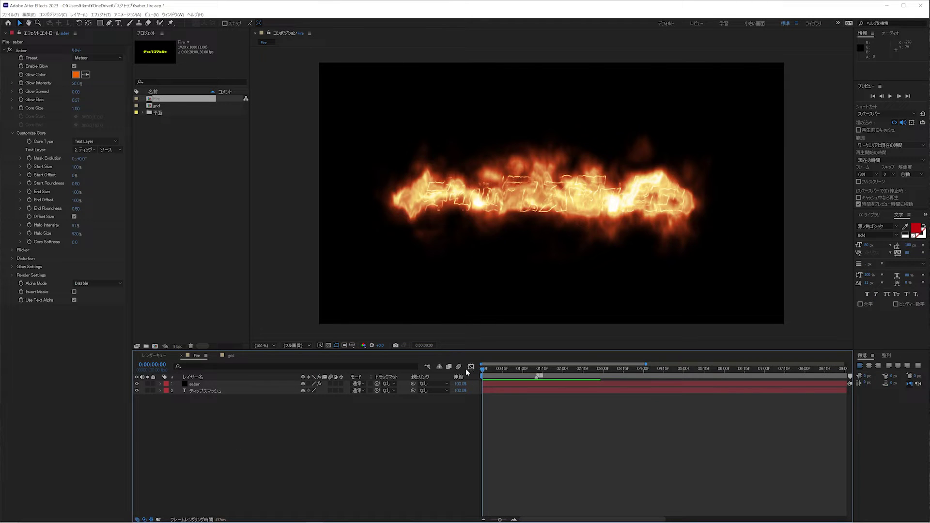
pyautogui.click(30, 199)
pyautogui.click(76, 201)
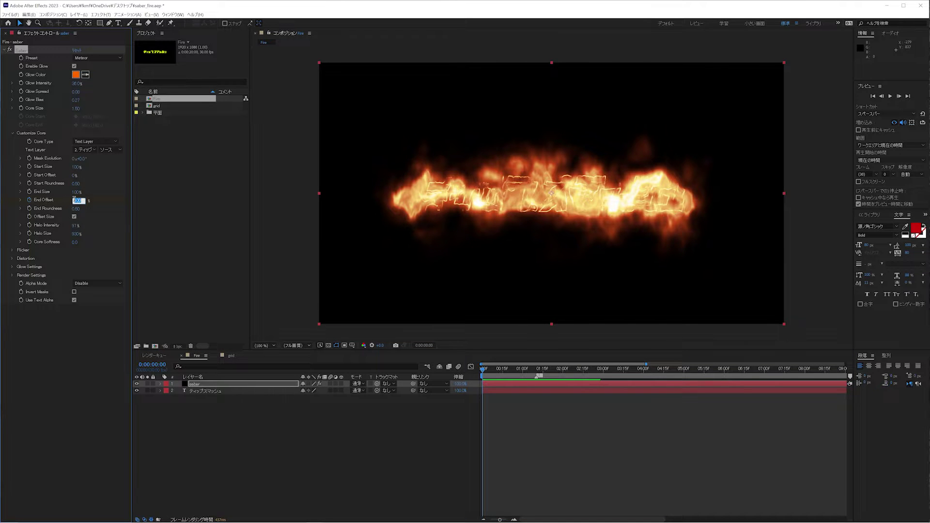
pyautogui.write('0')
pyautogui.press('Return')
pyautogui.click(201, 386)
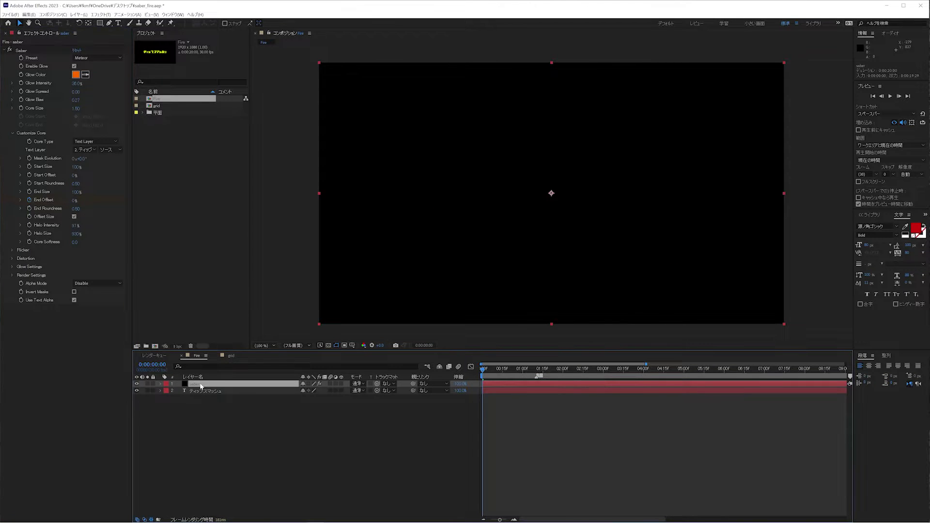
# Keyframe End Offset at 100% at two seconds and Easy Ease both keyframes.
pyautogui.press('u')
pyautogui.hotkey('shift', 'pagedown')
pyautogui.hotkey('shift', 'pagedown')
pyautogui.hotkey('shift', 'pagedown')
pyautogui.hotkey('shift', 'pagedown')
pyautogui.hotkey('shift', 'pagedown')
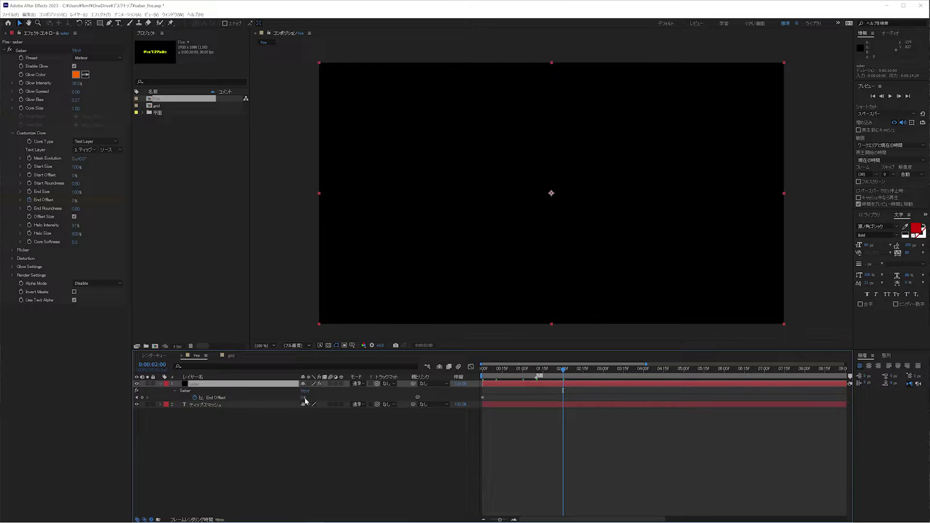
pyautogui.moveTo(306, 400); pyautogui.dragTo(403, 410)
pyautogui.press('F9')
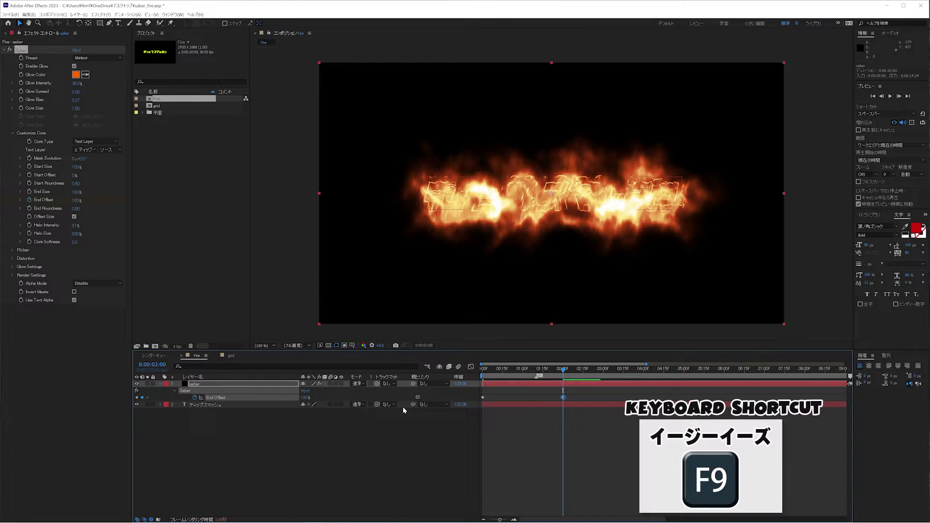
pyautogui.moveTo(577, 392); pyautogui.dragTo(482, 401)
pyautogui.press('F9')
# Set the End Offset keyframe's incoming influence to 90%.
pyautogui.rightClick(483, 401)
pyautogui.click(503, 491)
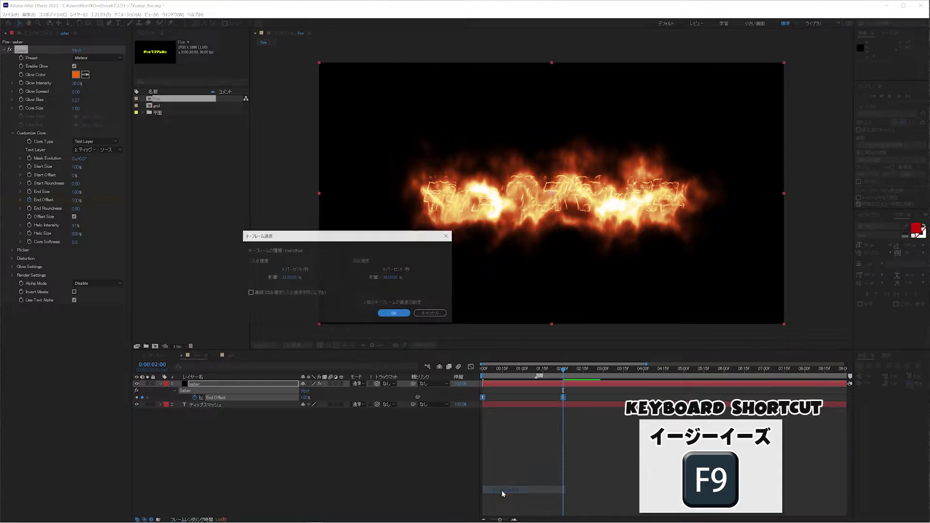
pyautogui.click(295, 279)
pyautogui.write('90')
pyautogui.press('Tab')
pyautogui.press('Return')
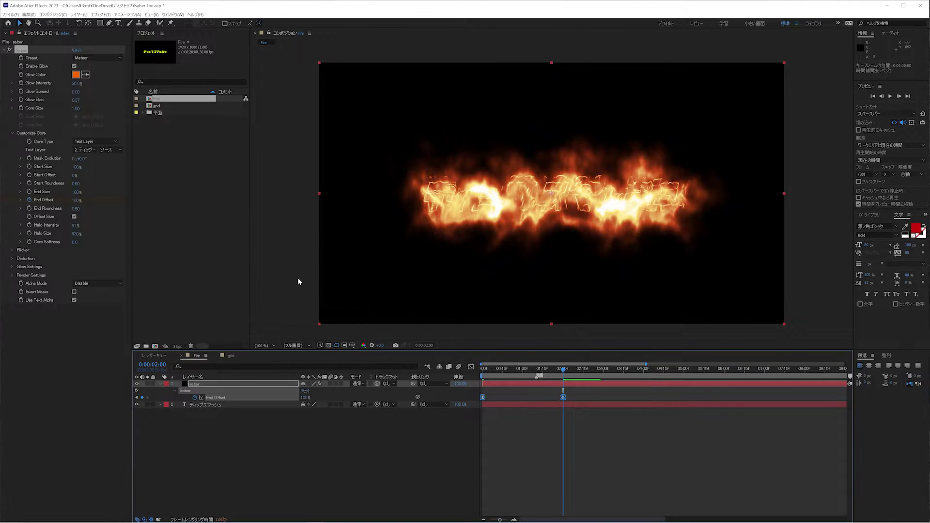
# Keyframe Glow Intensity at 0% on the first frame and 300% at frame 10.
pyautogui.moveTo(496, 370); pyautogui.dragTo(483, 370)
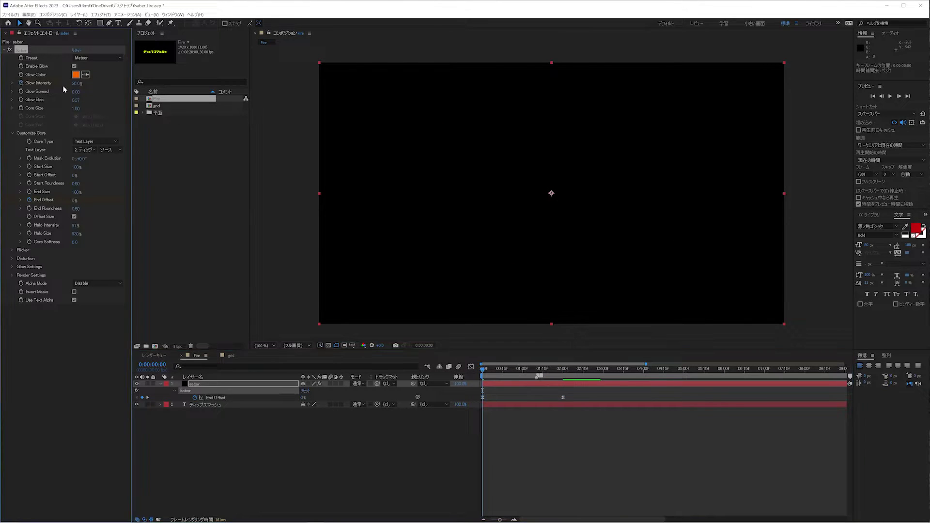
pyautogui.click(77, 83)
pyautogui.write('0')
pyautogui.press('Return')
pyautogui.press('space')
pyautogui.click(248, 384)
pyautogui.press('u')
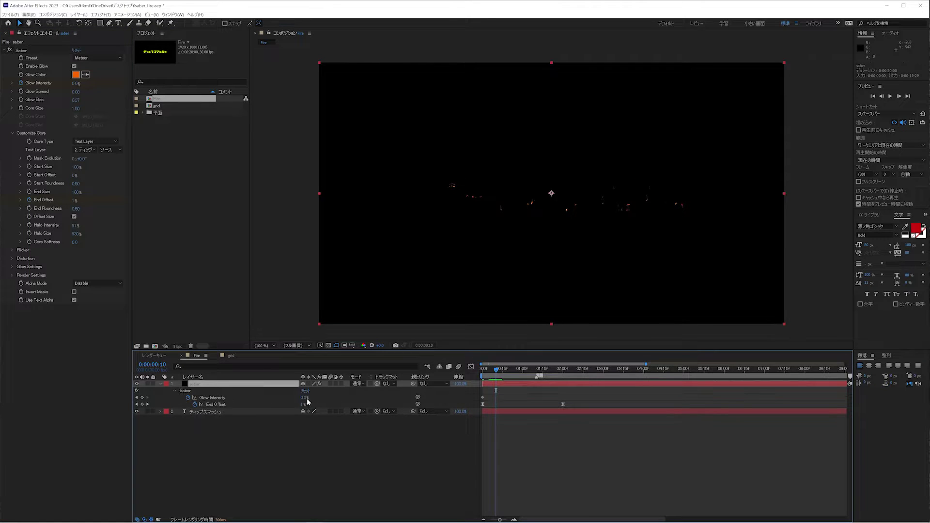
pyautogui.click(305, 398)
pyautogui.write('300')
pyautogui.press('Return')
# Add a Glow Intensity keyframe at frame 17 and ease the frame-10 peak.
pyautogui.press('space')
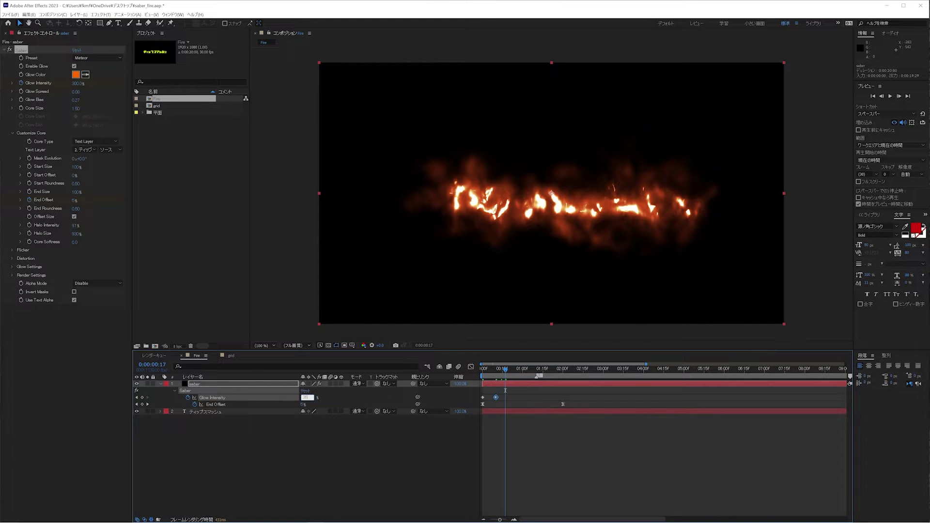
pyautogui.press('Return')
pyautogui.press('j')
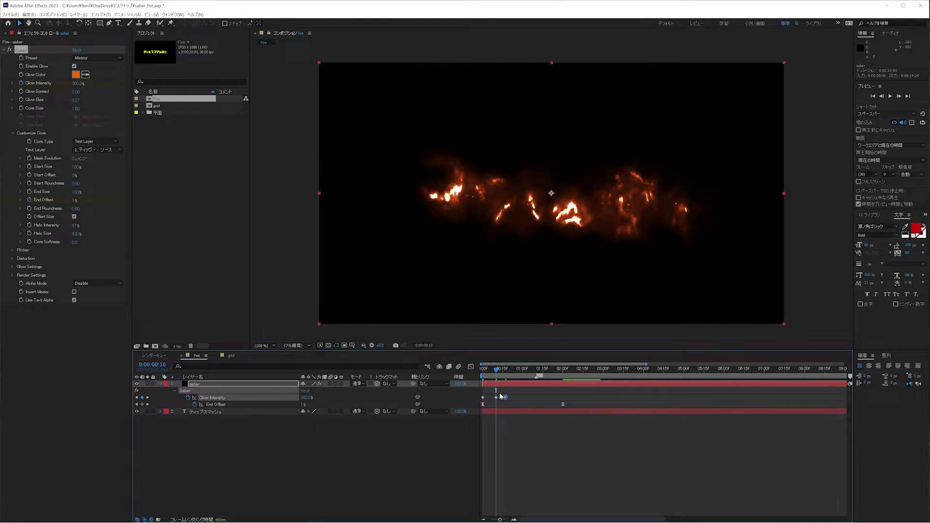
pyautogui.click(496, 398)
pyautogui.press('F9')
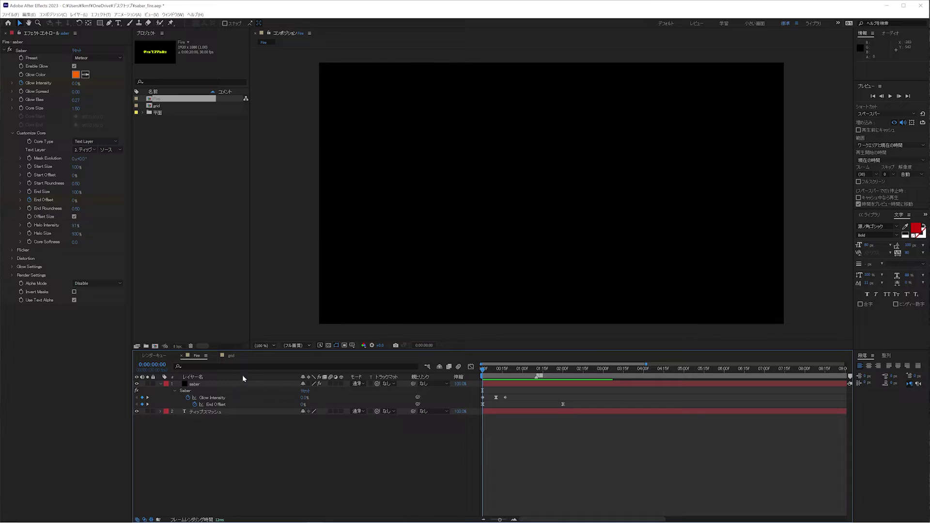
# Set the saber layer's Saber Core Softness to 20.
pyautogui.click(228, 385)
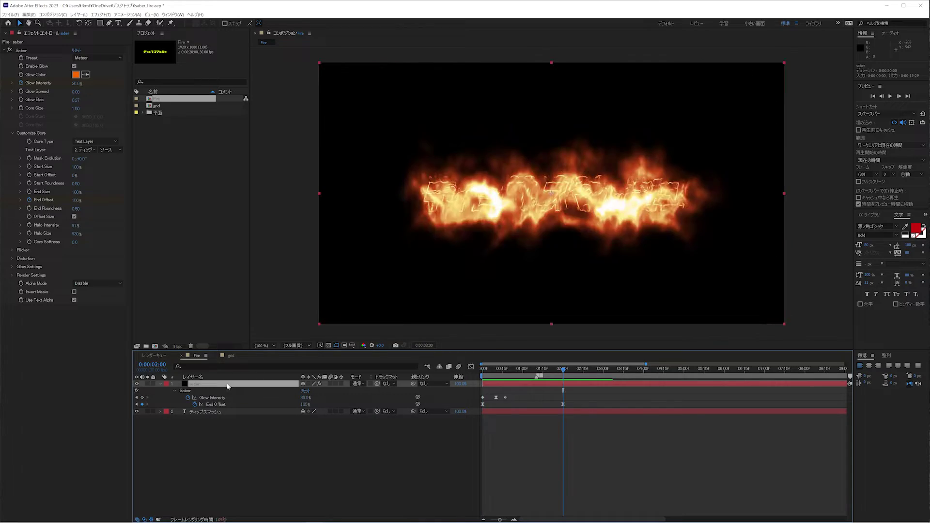
pyautogui.click(73, 242)
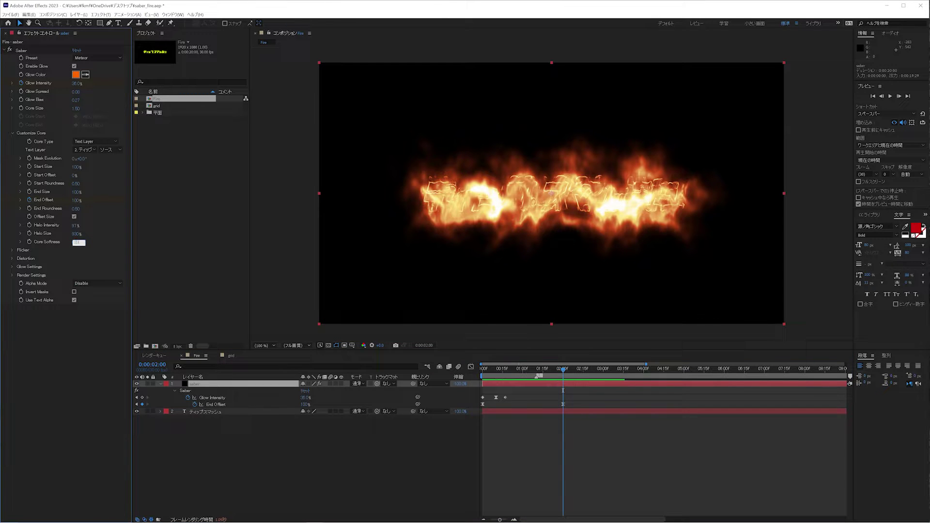
pyautogui.write('20')
pyautogui.press('Return')
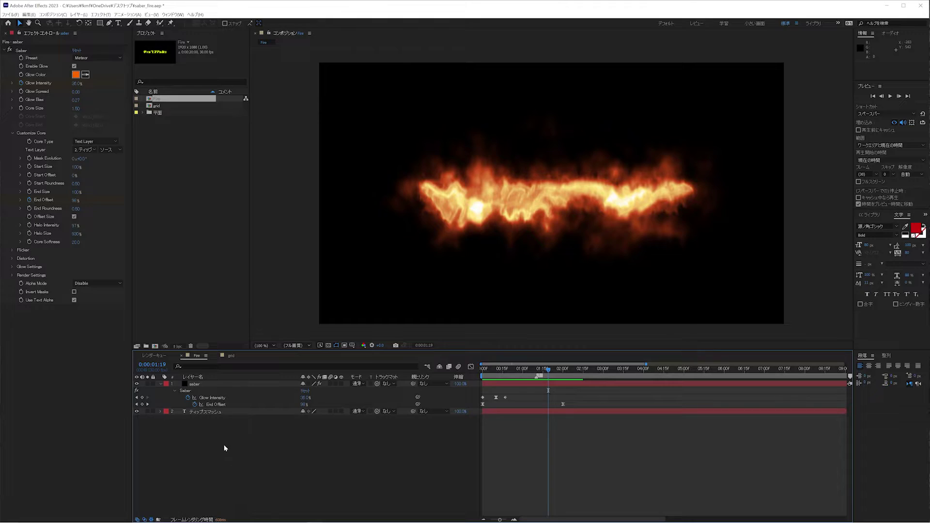
pyautogui.click(194, 387)
# Duplicate the saber layer, naming the copy fire and the original core.
pyautogui.hotkey('ctrl', 'd')
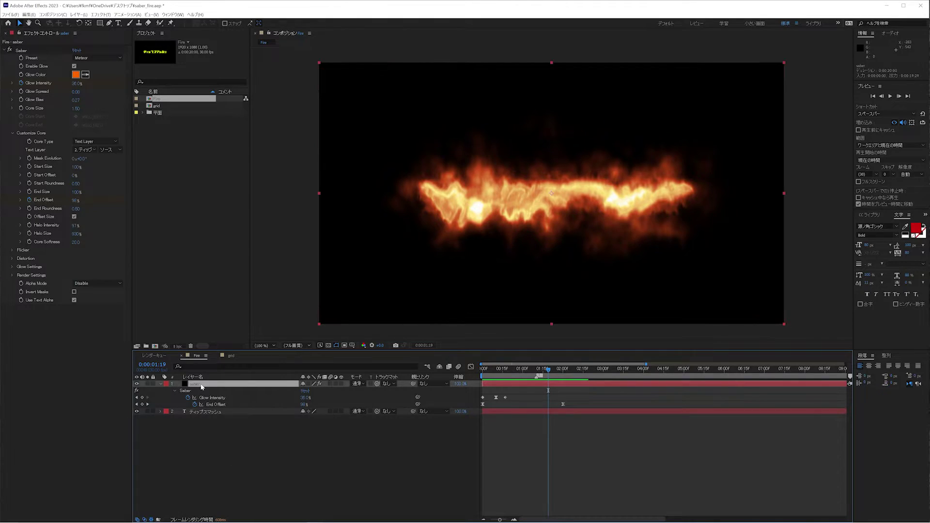
pyautogui.press('Return')
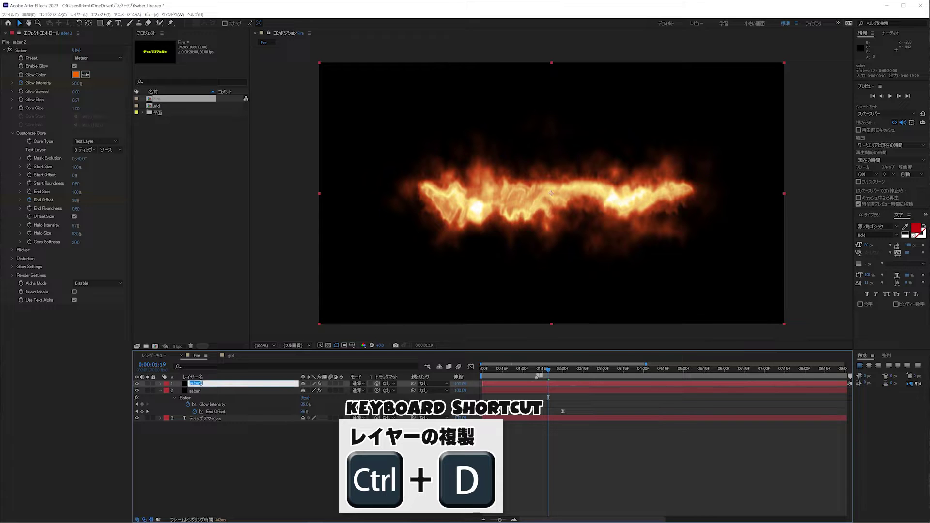
pyautogui.write('fire')
pyautogui.press('Return')
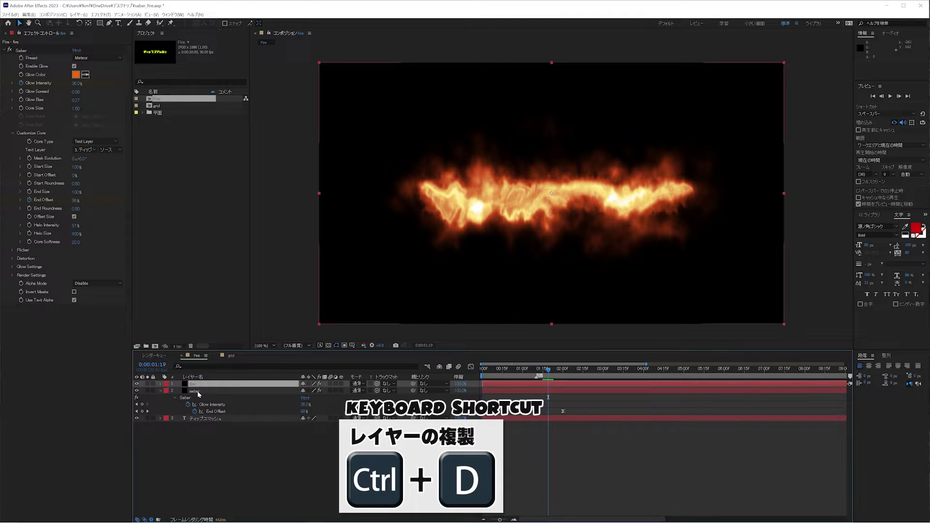
pyautogui.click(198, 391)
pyautogui.press('Return')
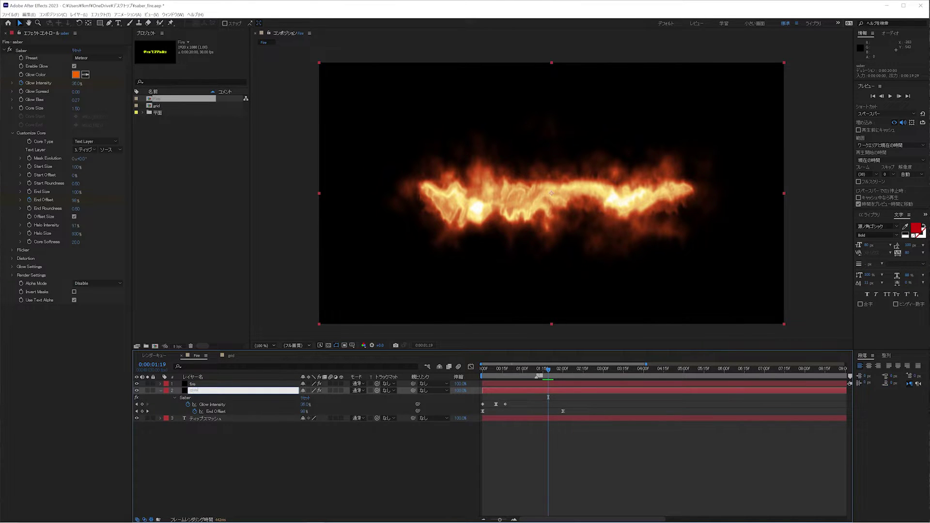
pyautogui.press('Return')
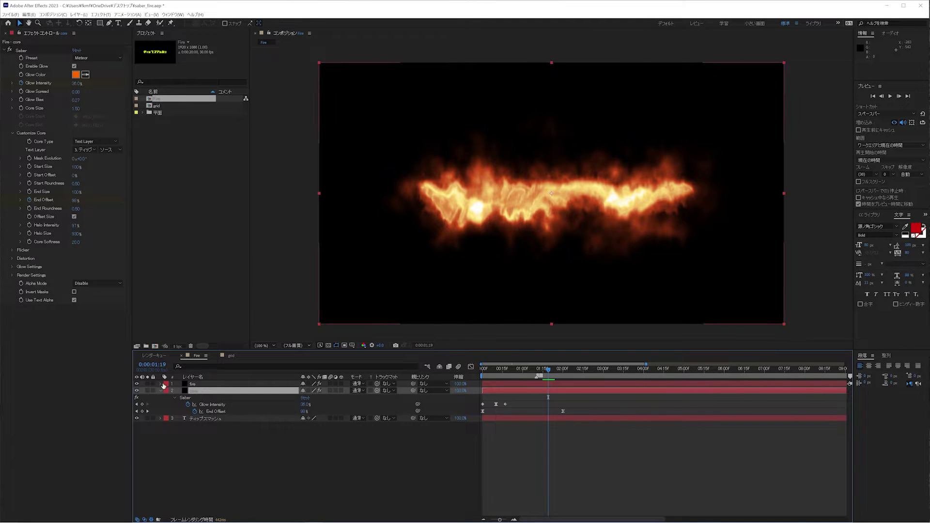
# Hide the fire layer and set core's Core Softness to 0.
pyautogui.click(137, 384)
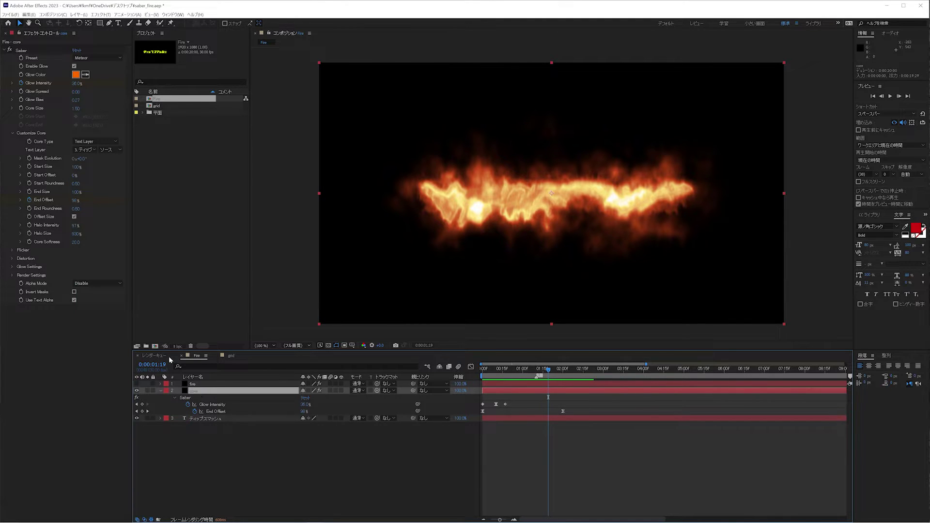
pyautogui.click(76, 242)
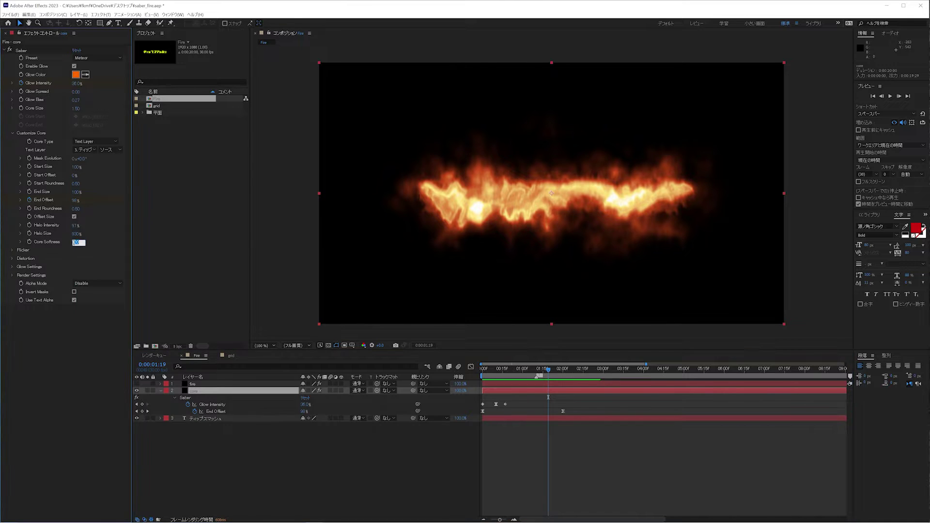
pyautogui.write('0')
pyautogui.press('Return')
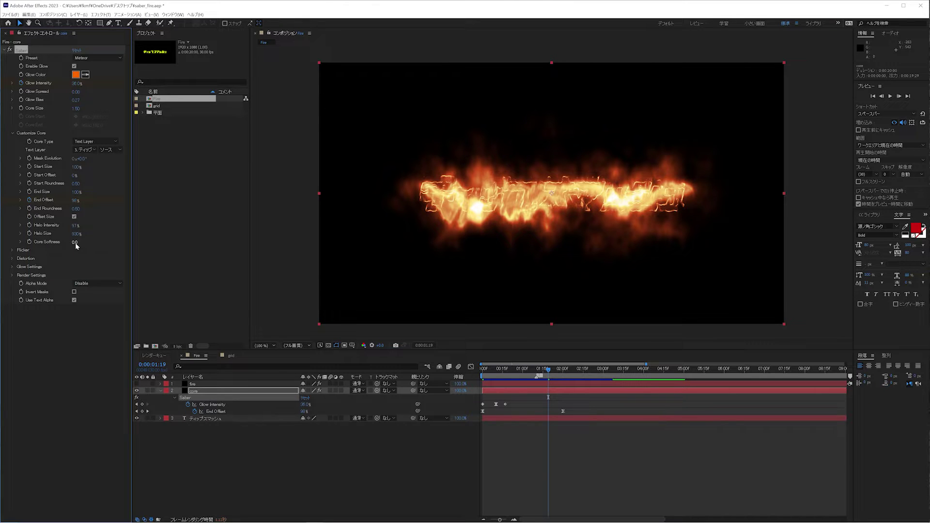
# Keep Glow Size Multiplier at 3.00 and set Glow 1 and Glow 2 Intensity to 0.
pyautogui.click(12, 267)
pyautogui.click(76, 284)
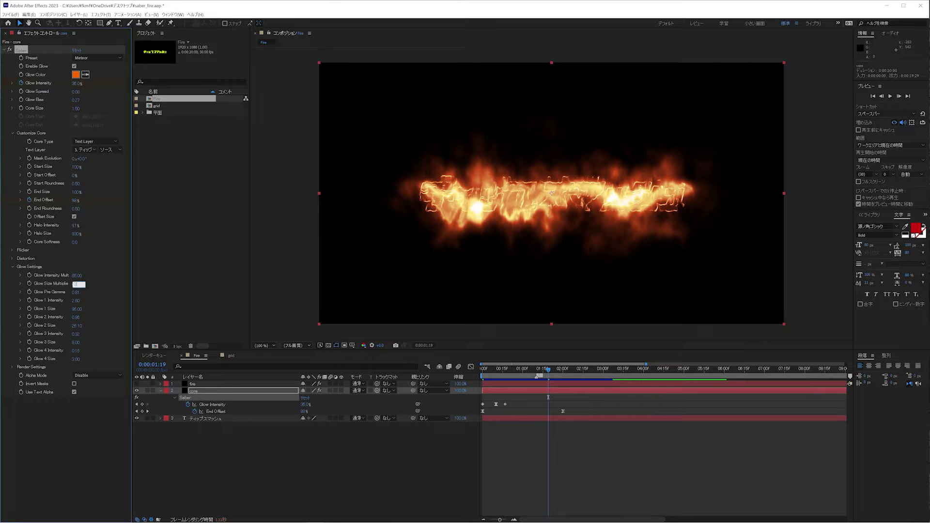
pyautogui.press('Return')
pyautogui.click(76, 300)
pyautogui.write('0')
pyautogui.press('Return')
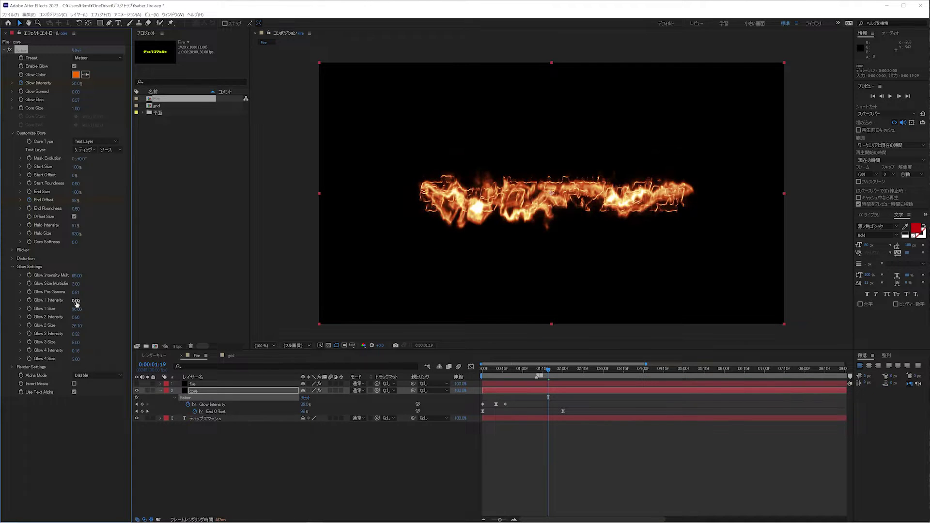
pyautogui.click(77, 318)
pyautogui.write('0')
pyautogui.press('Return')
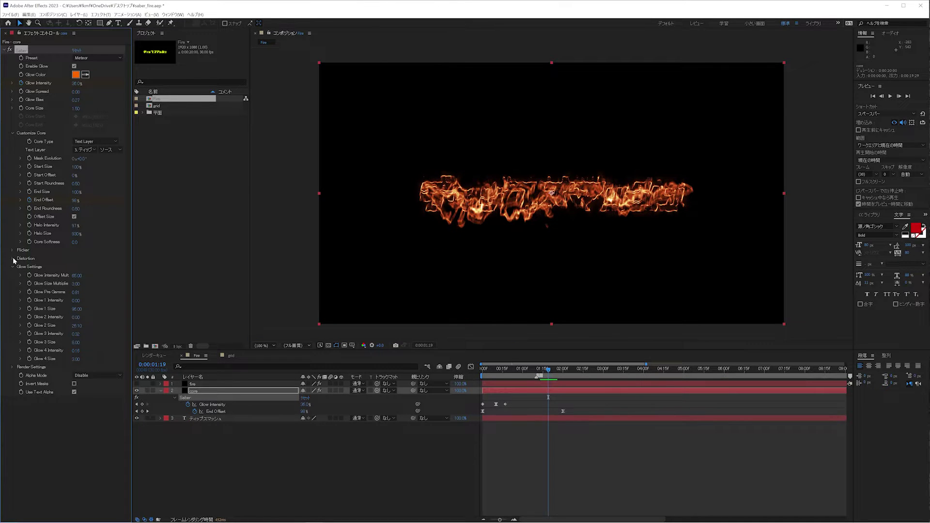
# Set both glow and core Distortion Amount to 0.
pyautogui.click(13, 258)
pyautogui.click(20, 267)
pyautogui.click(76, 275)
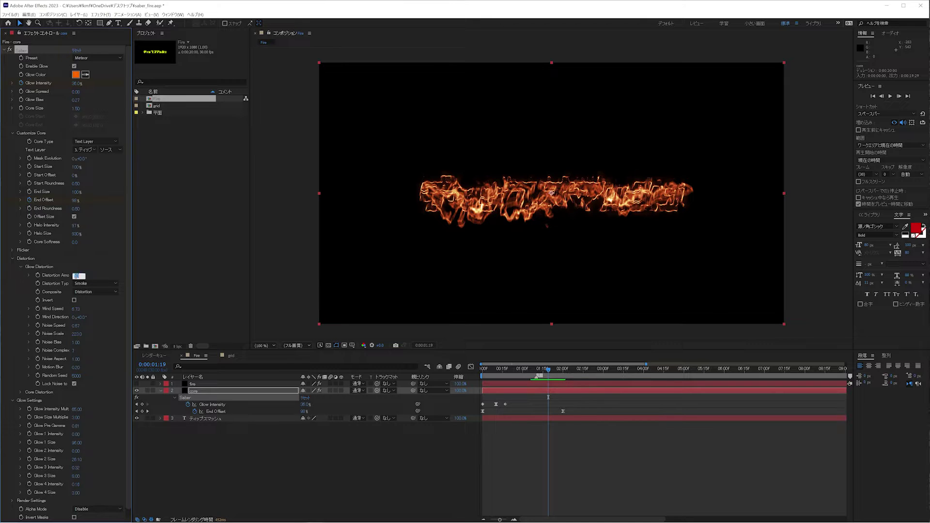
pyautogui.press('Return')
pyautogui.click(21, 392)
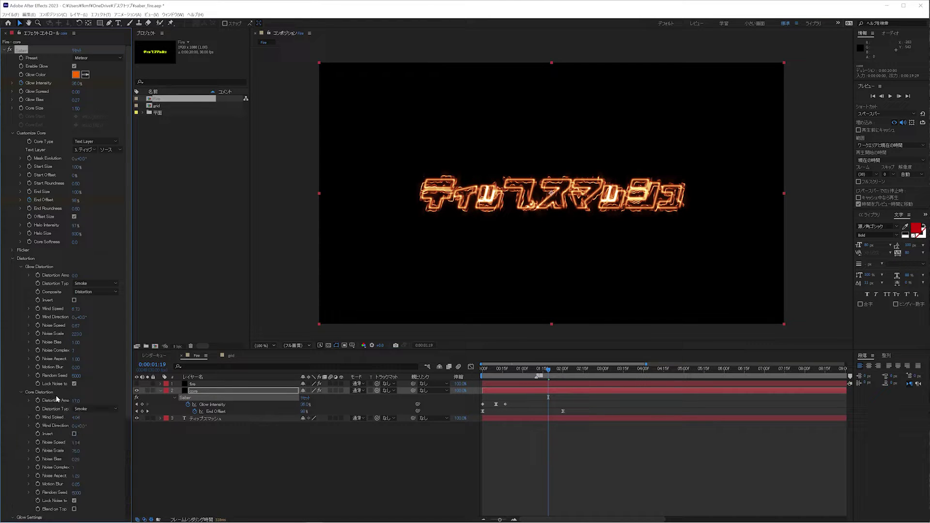
pyautogui.click(75, 401)
pyautogui.write('0')
pyautogui.press('Return')
# Set Glow Spread to 0.5, Glow Bias to 0 and Core Size to 3.
pyautogui.click(78, 92)
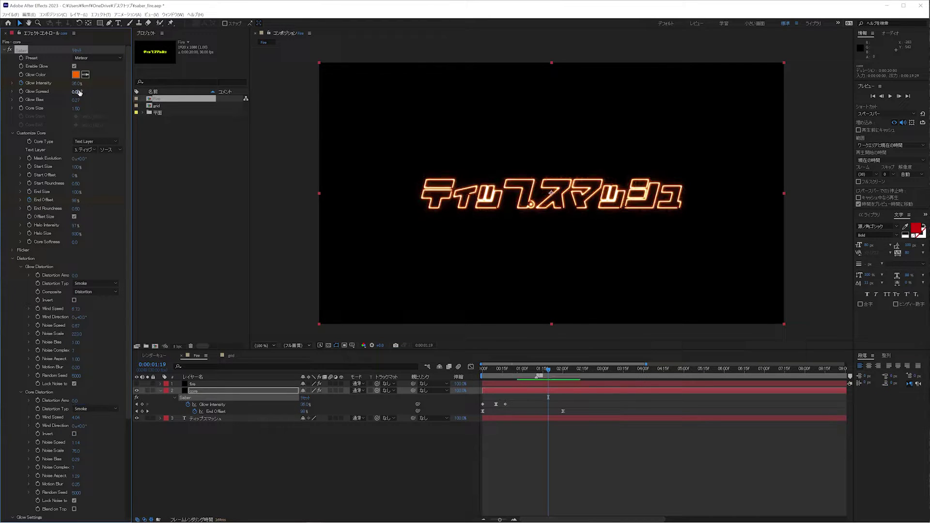
pyautogui.write('0.5')
pyautogui.press('Return')
pyautogui.click(78, 100)
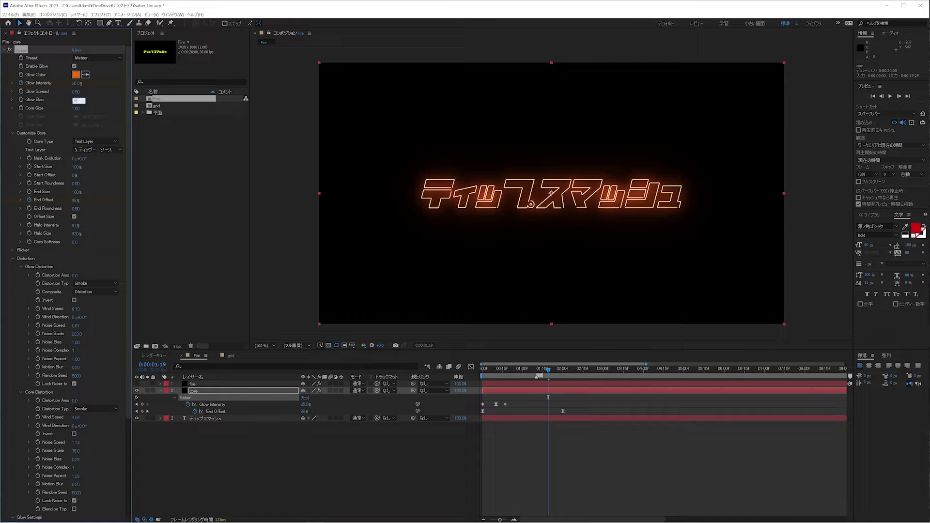
pyautogui.write('0')
pyautogui.press('Return')
pyautogui.click(78, 109)
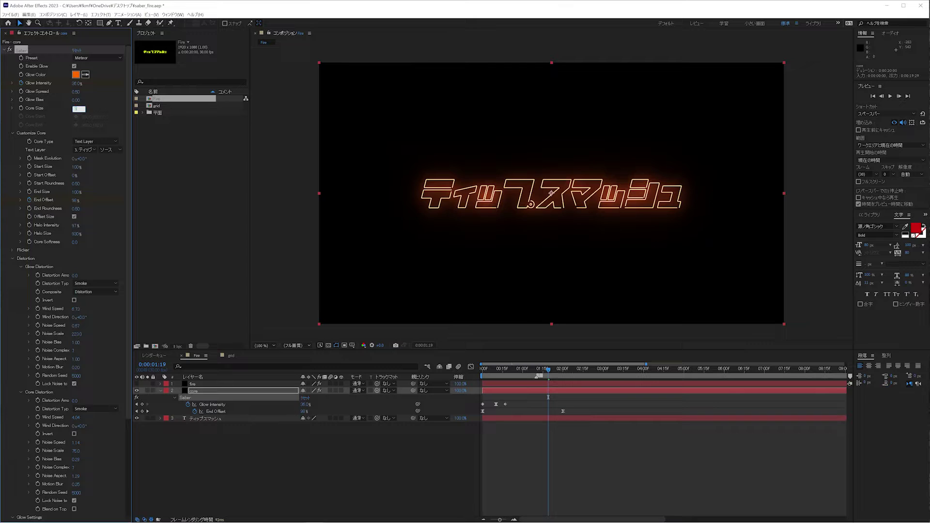
pyautogui.press('Return')
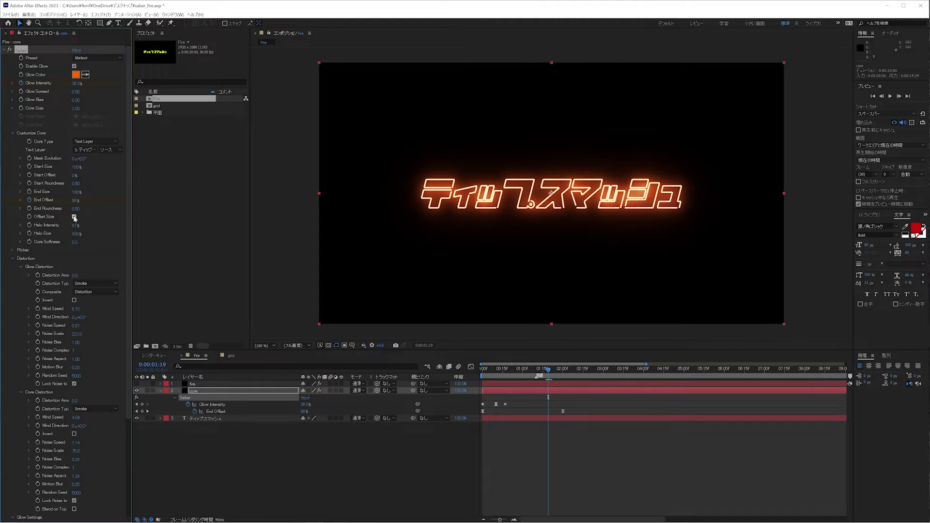
# Set Halo Intensity to 400% and Halo Size to 120%.
pyautogui.click(76, 226)
pyautogui.write('400')
pyautogui.press('Return')
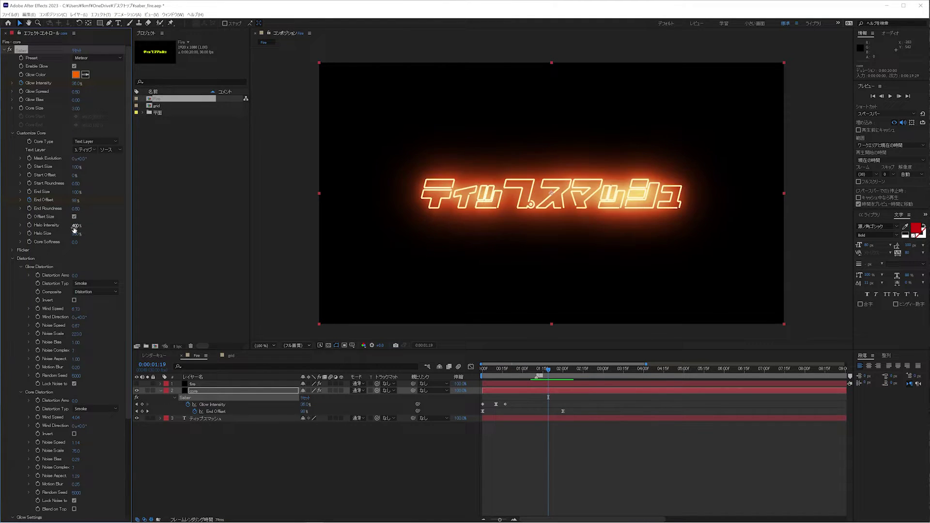
pyautogui.click(77, 234)
pyautogui.press('Return')
# Change core's first Glow Intensity keyframe to 36% and preview the glow.
pyautogui.click(199, 391)
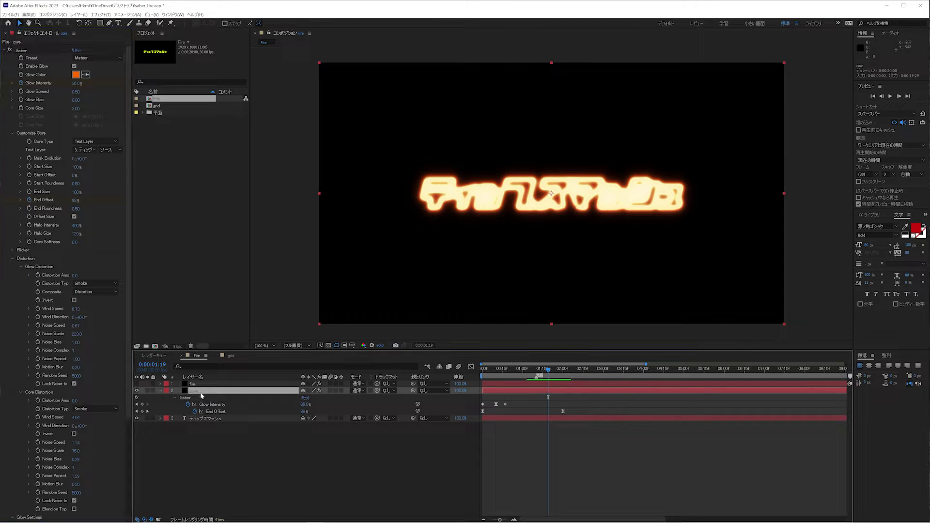
pyautogui.press('j')
pyautogui.press('j')
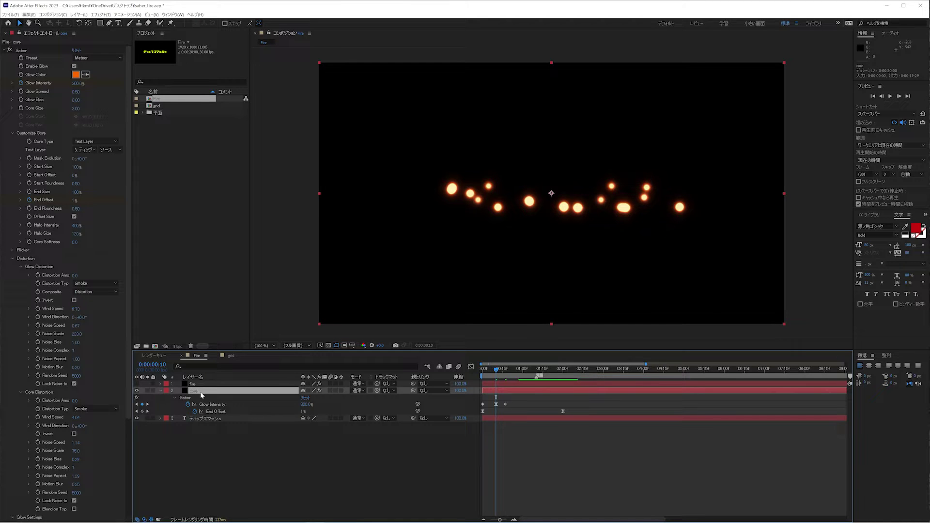
pyautogui.click(307, 405)
pyautogui.write('36')
pyautogui.press('Return')
pyautogui.press('k')
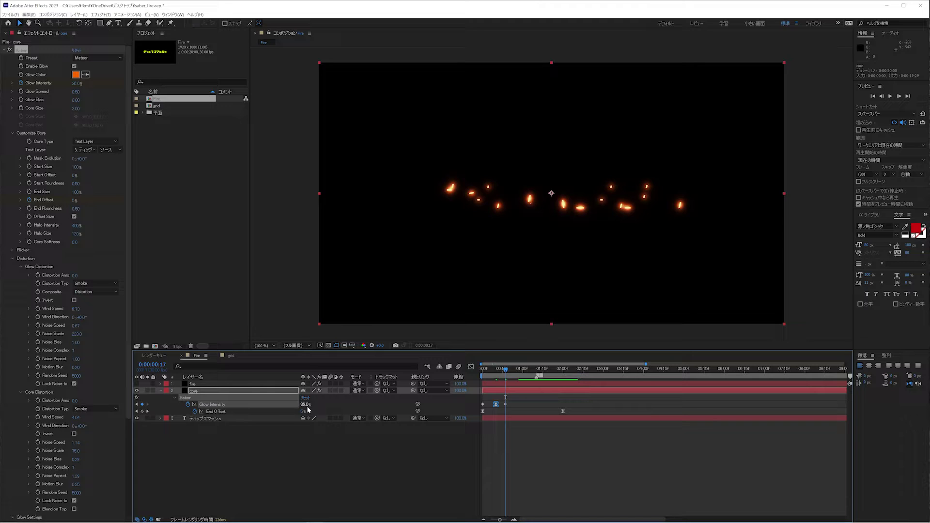
pyautogui.press('space')
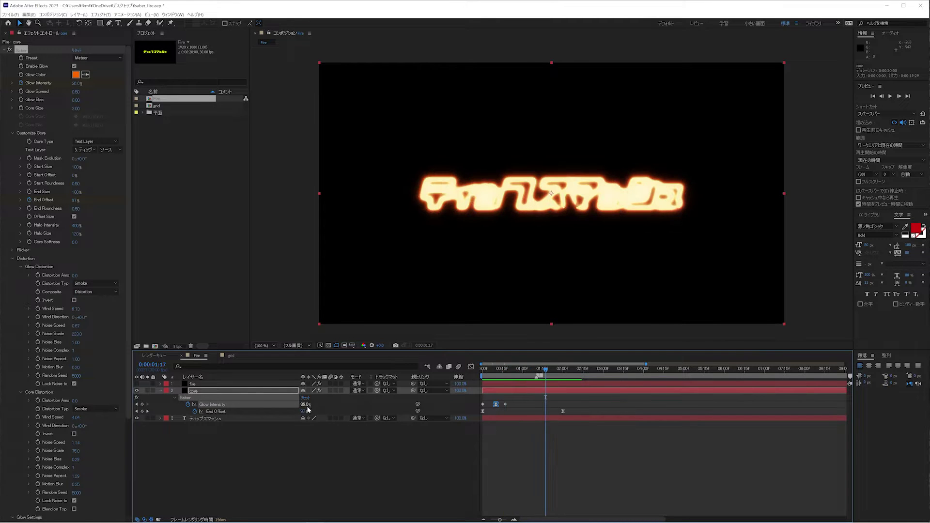
pyautogui.click(307, 405)
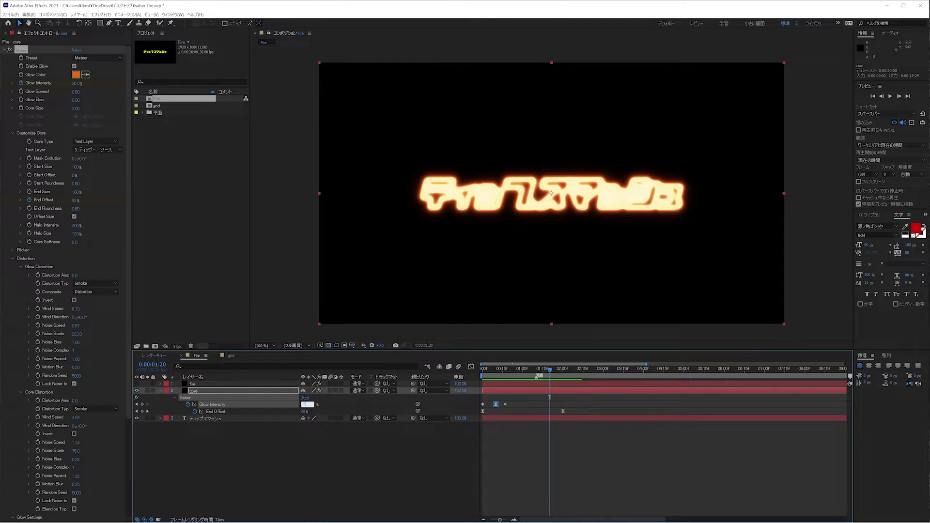
# Keyframe core's Start Size from 0% at one second to 100% at two seconds.
pyautogui.click(230, 391)
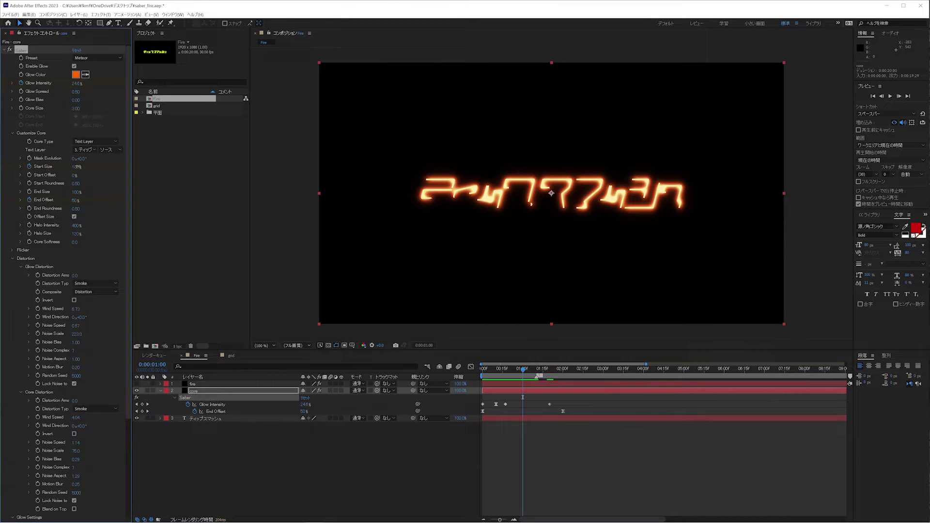
pyautogui.click(76, 166)
pyautogui.write('0')
pyautogui.press('Return')
pyautogui.hotkey('shift', 'pagedown')
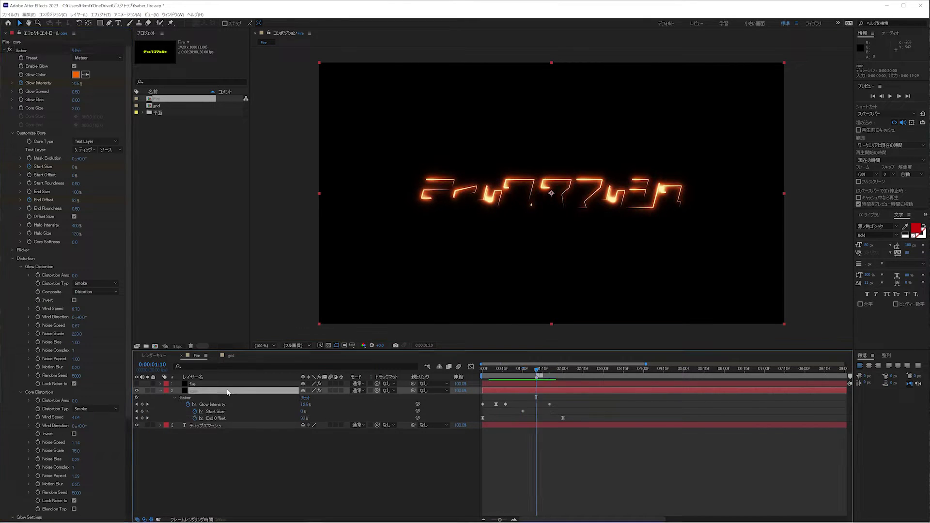
pyautogui.hotkey('shift', 'pagedown')
pyautogui.hotkey('shift', 'pagedown')
pyautogui.click(304, 411)
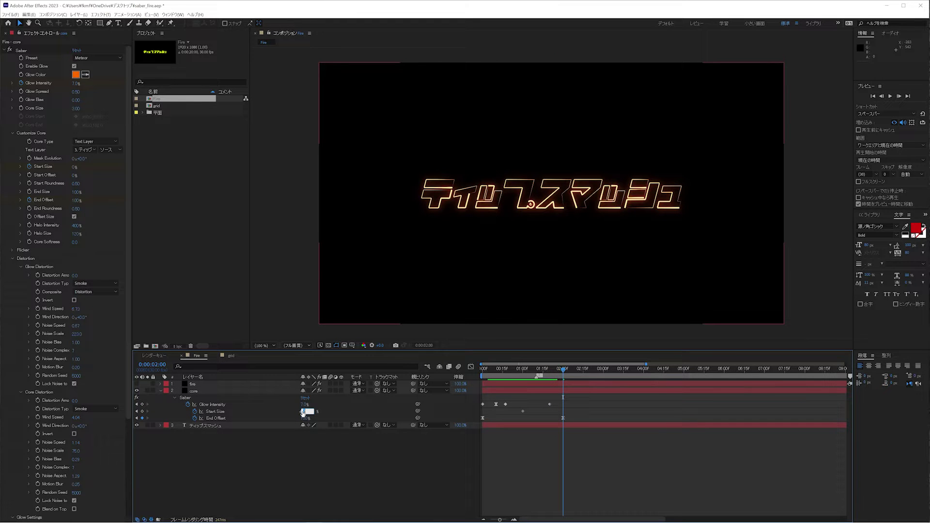
pyautogui.write('100')
pyautogui.press('Return')
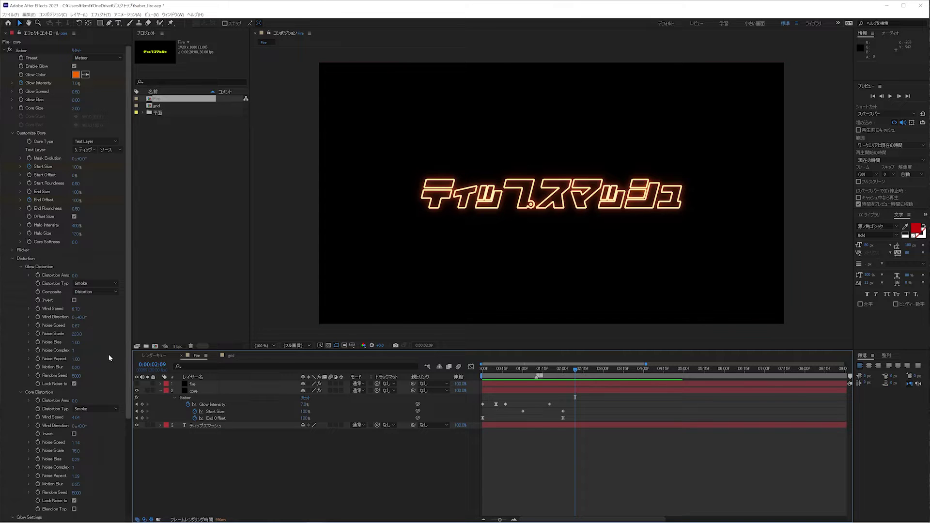
# Show the fire layer, set its blend mode to Screen, and preview.
pyautogui.click(137, 384)
pyautogui.click(358, 384)
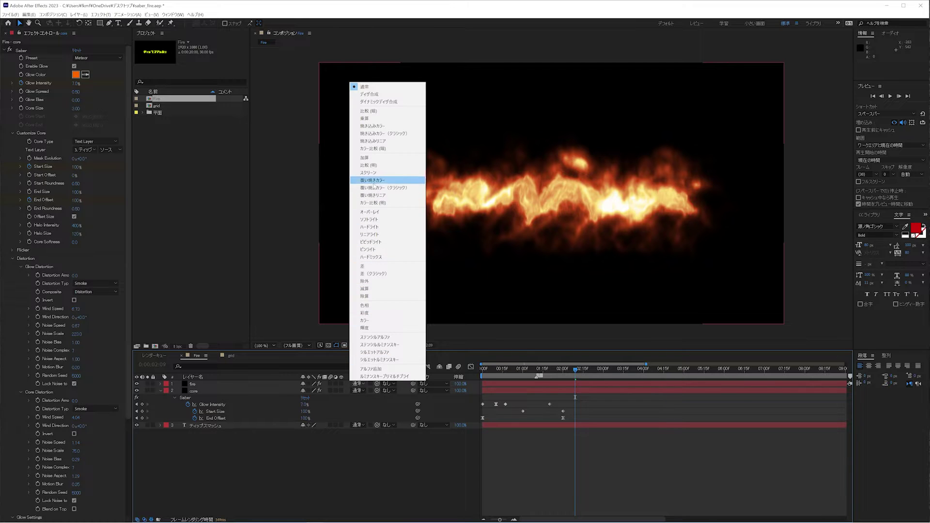
pyautogui.click(372, 173)
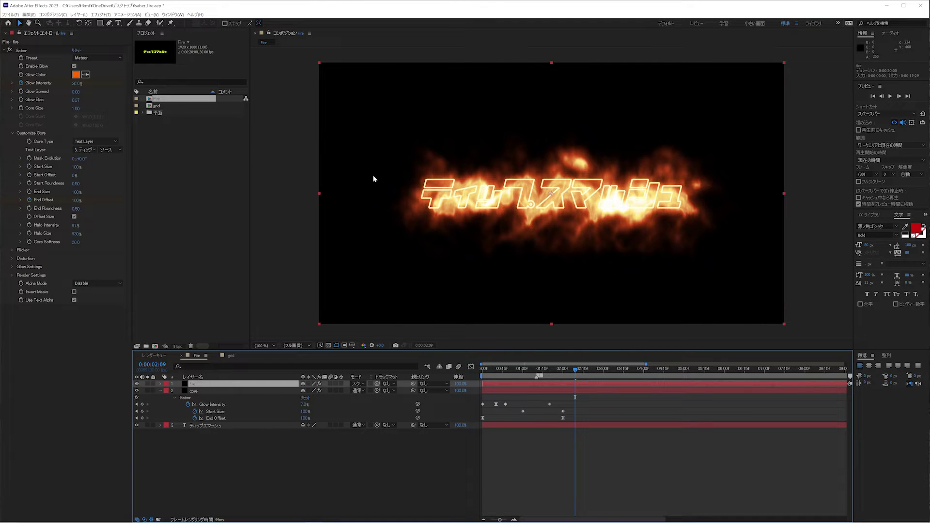
pyautogui.click(275, 473)
pyautogui.press('space')
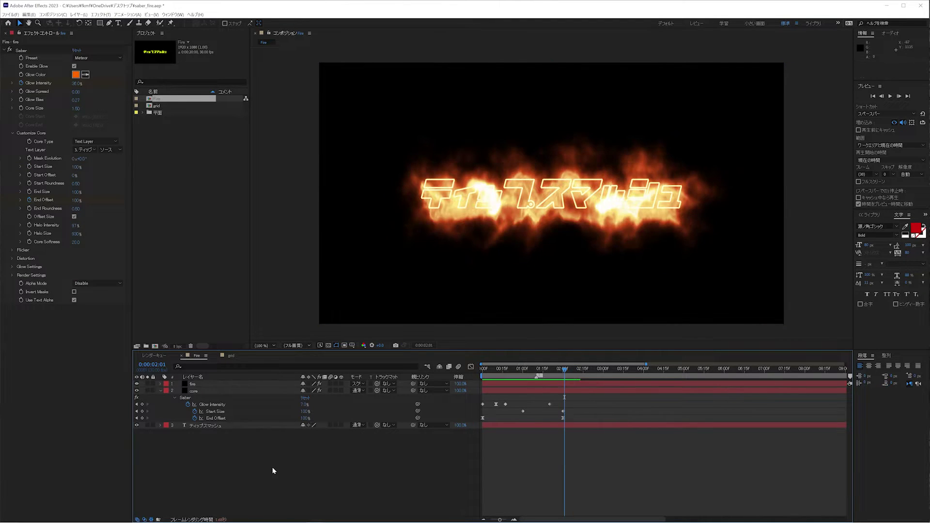
# Add Turbulent Displace to the fire layer with Amount 20 and Size 30.
pyautogui.click(211, 384)
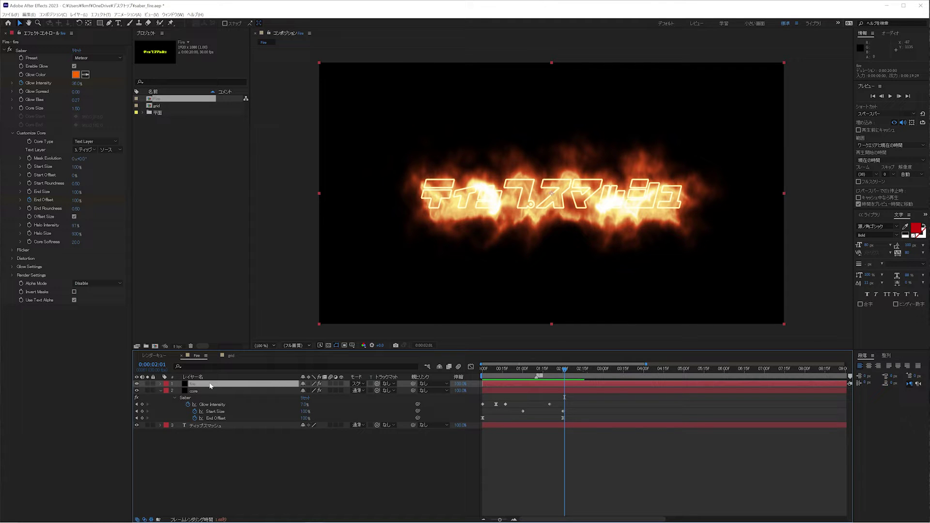
pyautogui.click(101, 14)
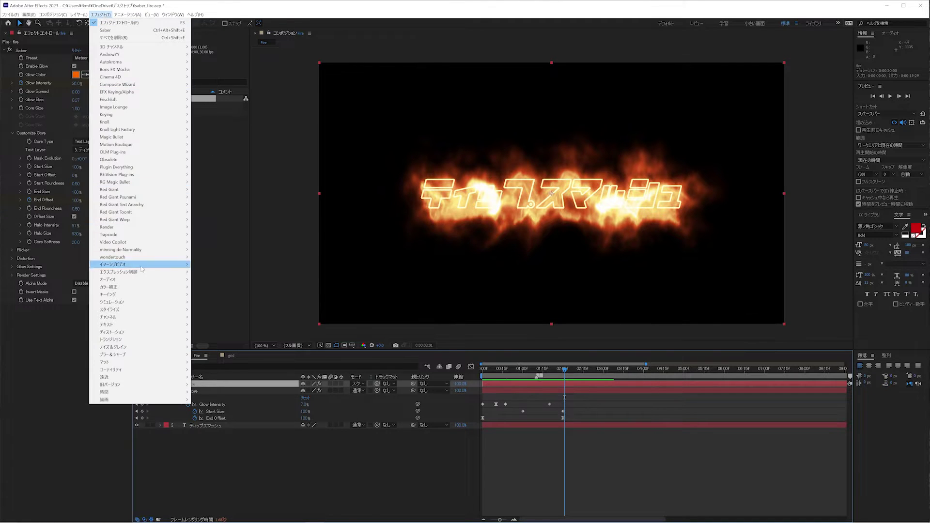
pyautogui.moveTo(146, 332)
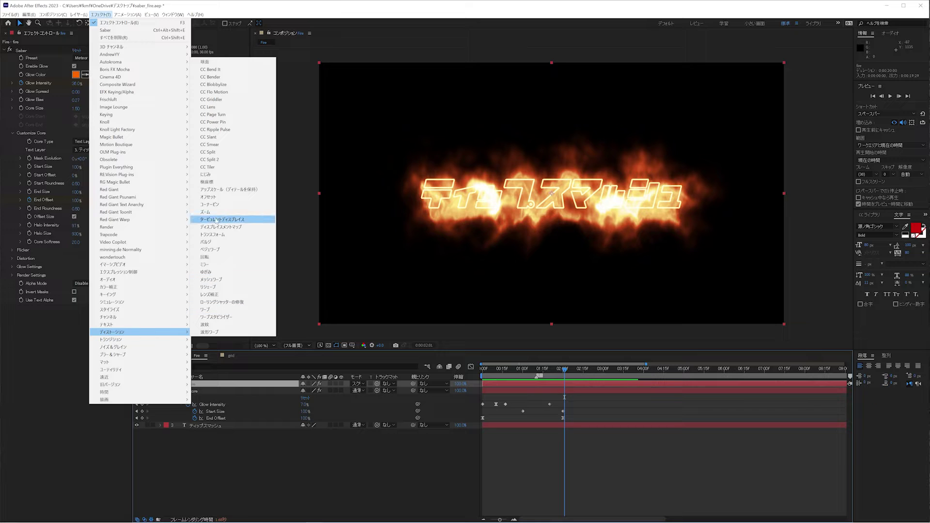
pyautogui.click(216, 219)
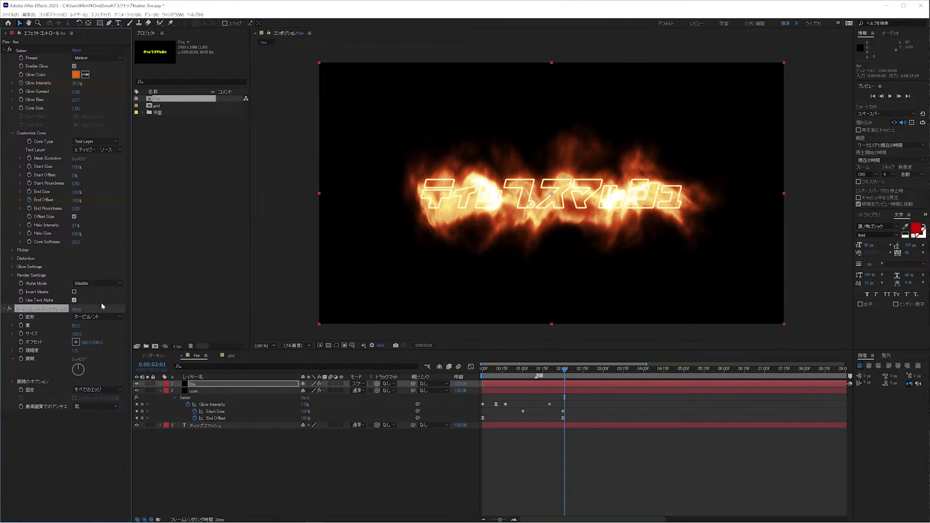
pyautogui.click(77, 326)
pyautogui.write('20')
pyautogui.press('Tab')
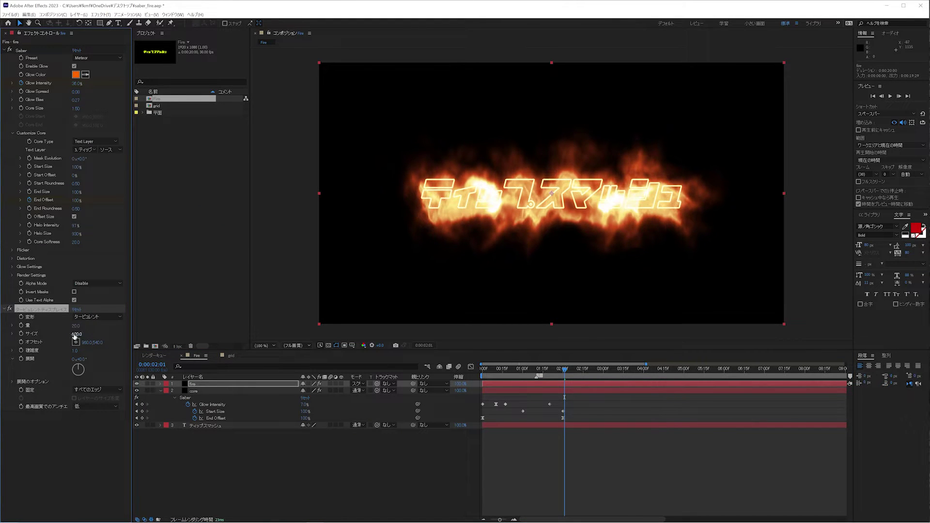
pyautogui.write('30')
pyautogui.press('Return')
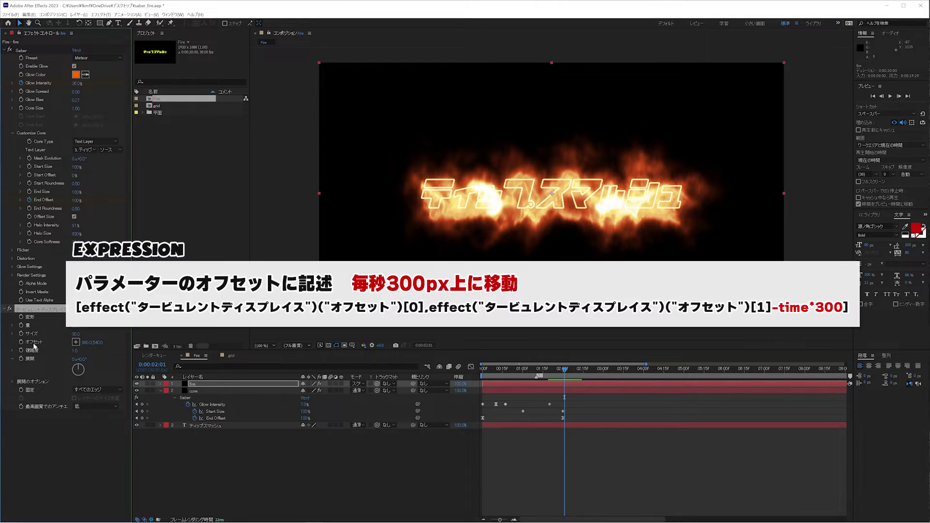
# Give Turbulent Displace Offset the expression [x, y-time*300] so it rises.
pyautogui.keyDown('alt'); pyautogui.click(22, 342); pyautogui.keyUp('alt')
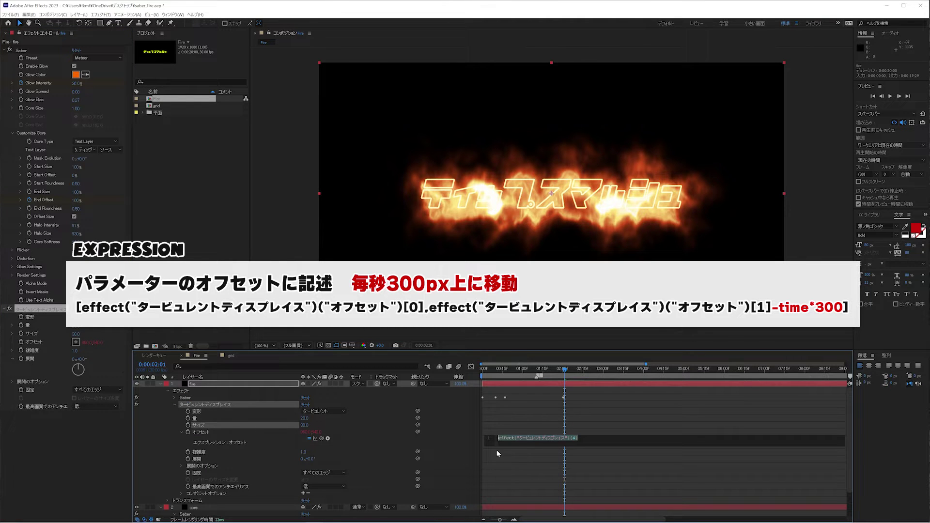
pyautogui.press('BackSpace')
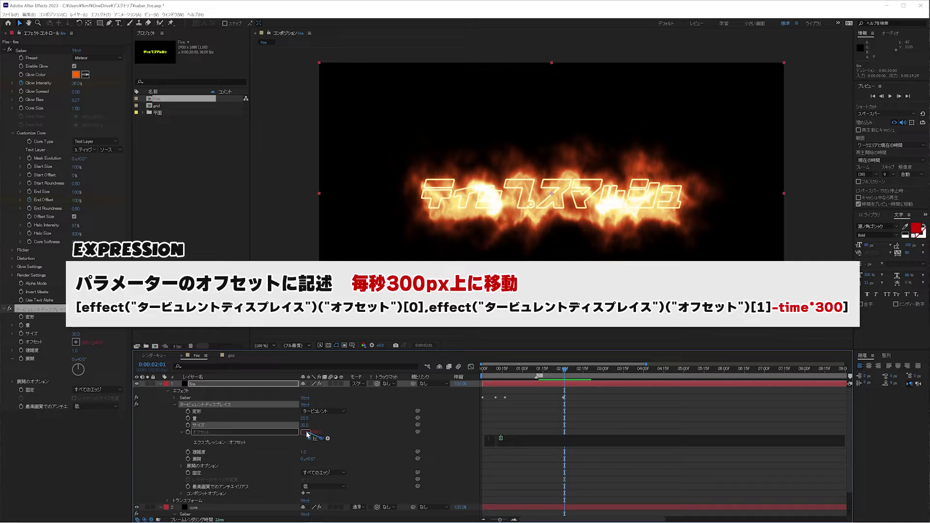
pyautogui.moveTo(321, 438)
pyautogui.mouseDown()
pyautogui.moveTo(304, 432)
pyautogui.moveTo(318, 432)
pyautogui.mouseUp()
pyautogui.write(',')
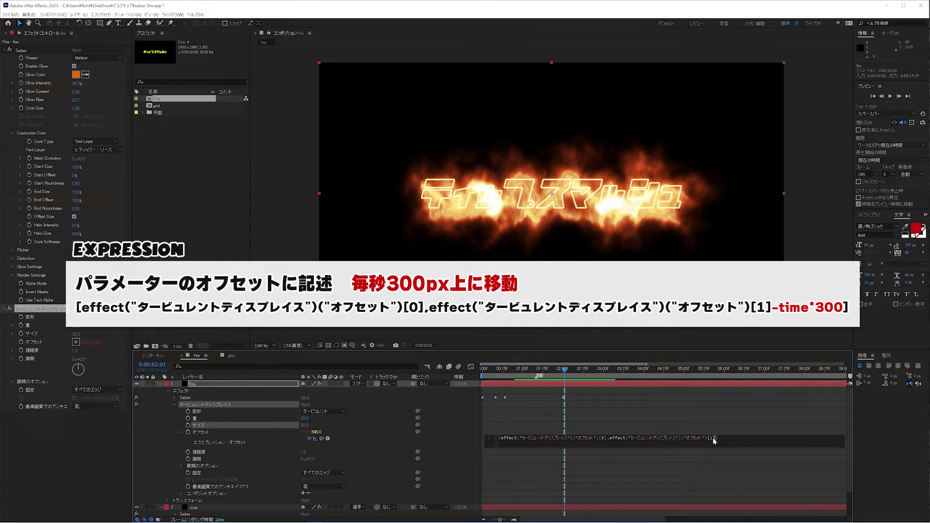
pyautogui.write('time*300')
pyautogui.click(731, 458)
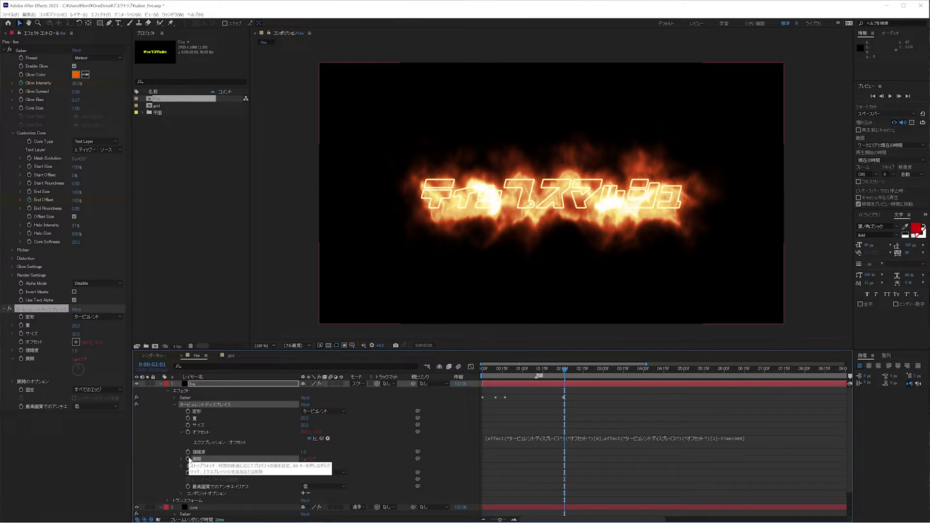
# Give Turbulent Displace Evolution the expression time*500.
pyautogui.keyDown('alt'); pyautogui.click(189, 459); pyautogui.keyUp('alt')
pyautogui.write('time*')
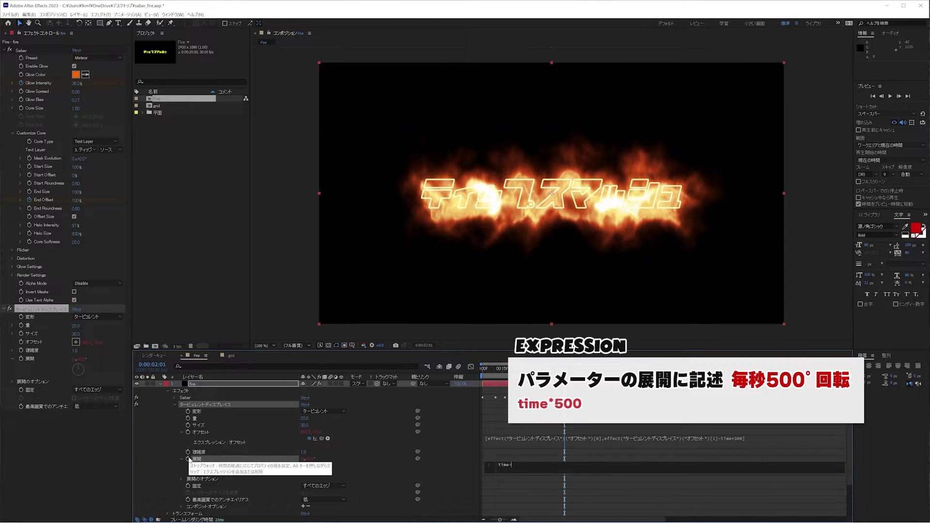
pyautogui.click(521, 481)
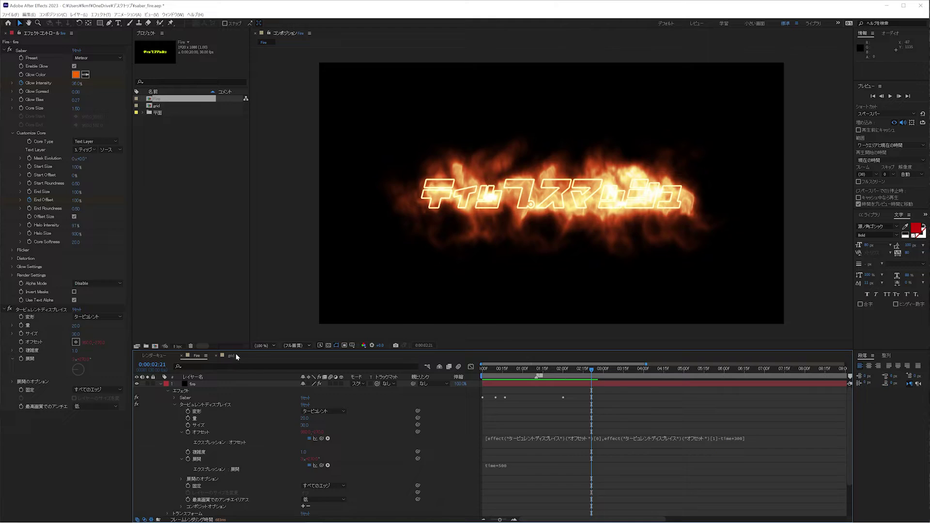
# Apply Turbulent Displace to the grid composition's plane layer to preview its warping.
pyautogui.click(232, 356)
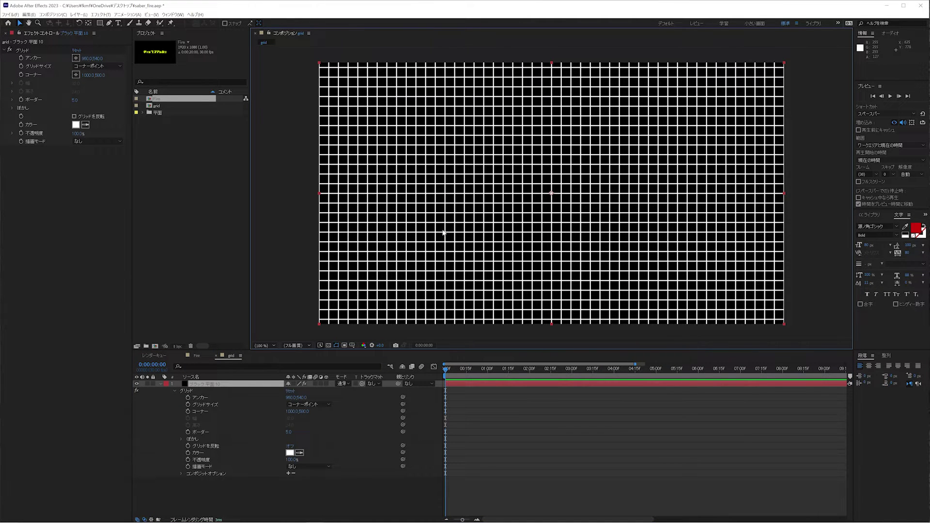
pyautogui.click(204, 385)
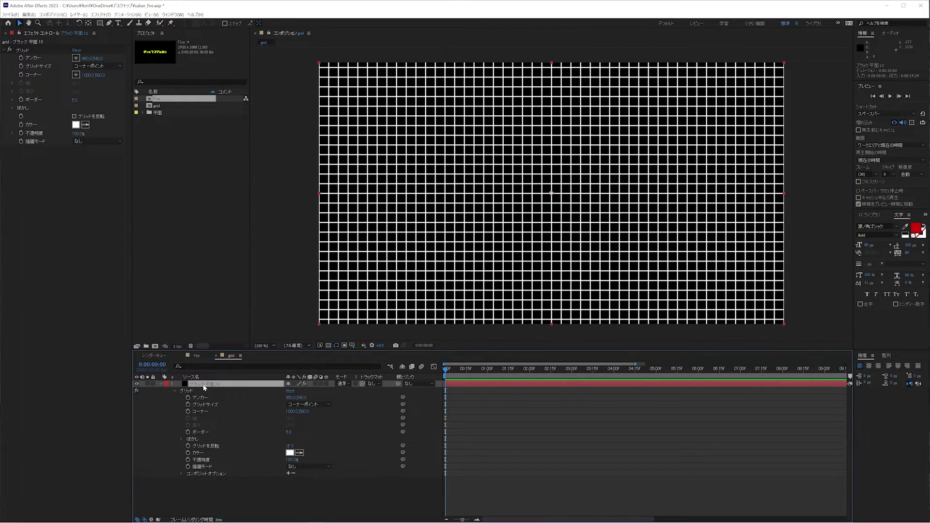
pyautogui.hotkey('ctrl', 'alt', 'shift', 'e')
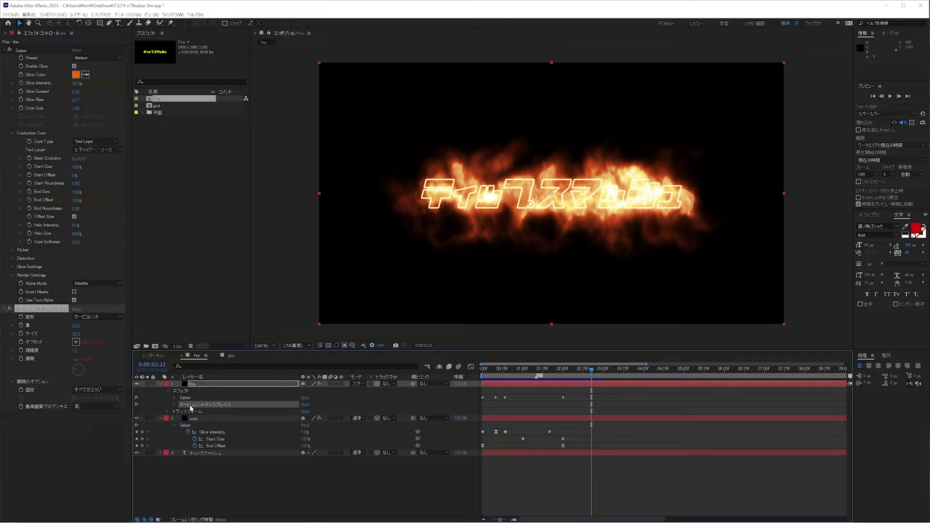
# Duplicate Turbulent Displace on the fire layer and set the copy's Amount to 40 and Size to 80.
pyautogui.hotkey('ctrl', 'd')
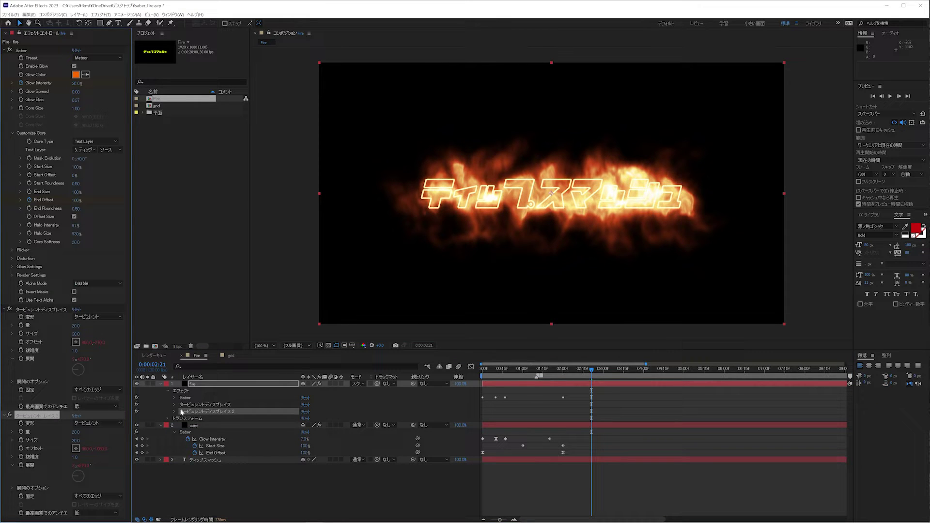
pyautogui.click(4, 50)
pyautogui.click(6, 58)
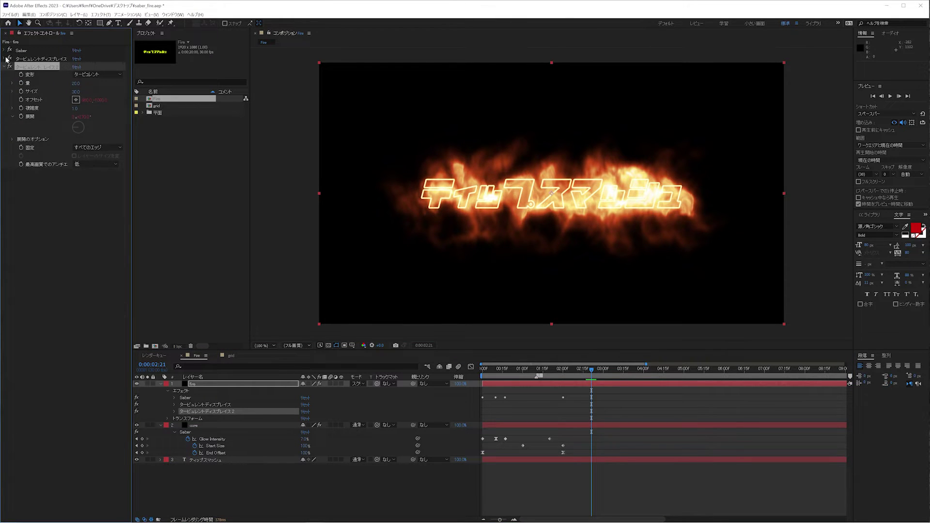
pyautogui.click(76, 83)
pyautogui.write('40')
pyautogui.press('Return')
pyautogui.click(76, 91)
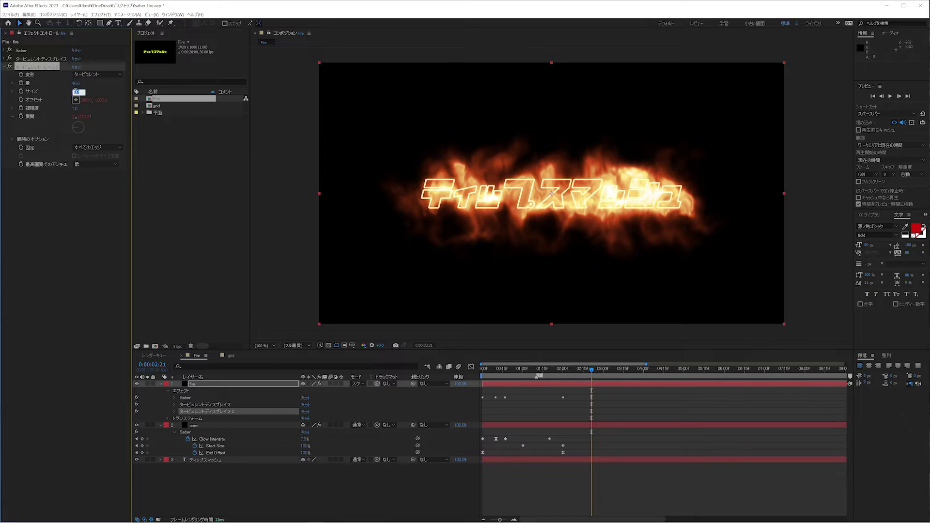
pyautogui.write('80')
pyautogui.press('Return')
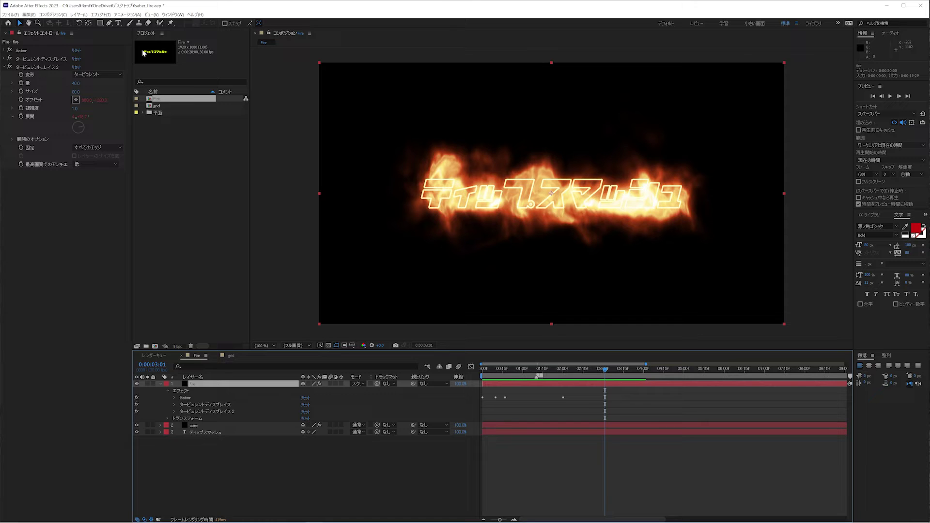
# Add CC Vector Blur from Blur & Sharpen to the fire layer with Amount 4.
pyautogui.click(101, 14)
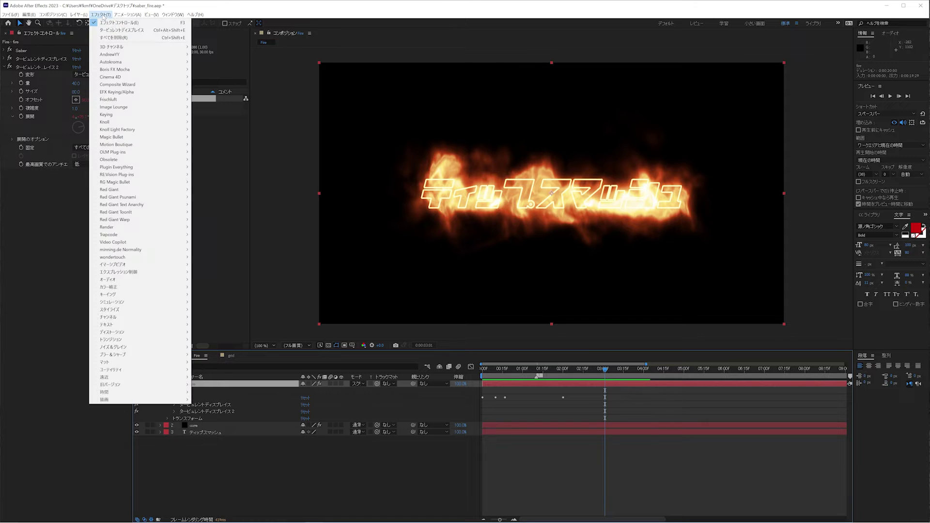
pyautogui.moveTo(186, 355)
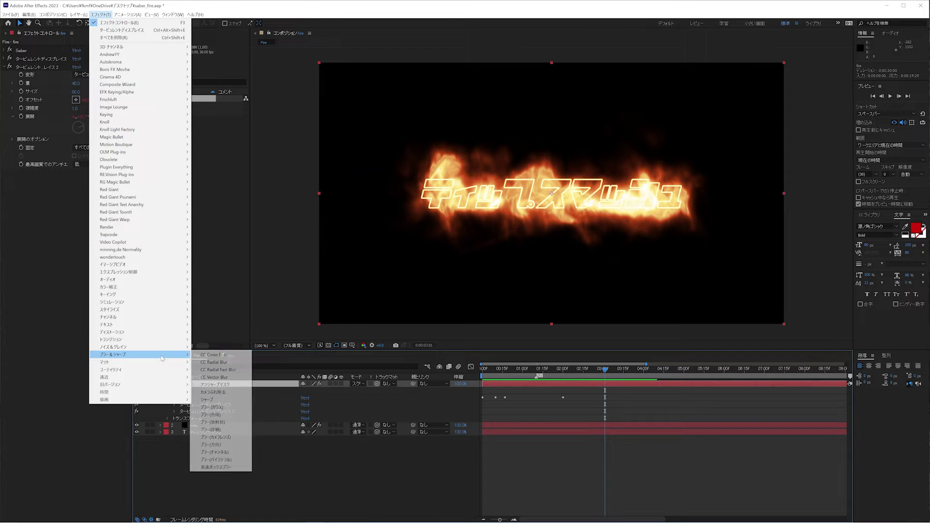
pyautogui.click(213, 377)
pyautogui.moveTo(74, 189); pyautogui.dragTo(110, 200)
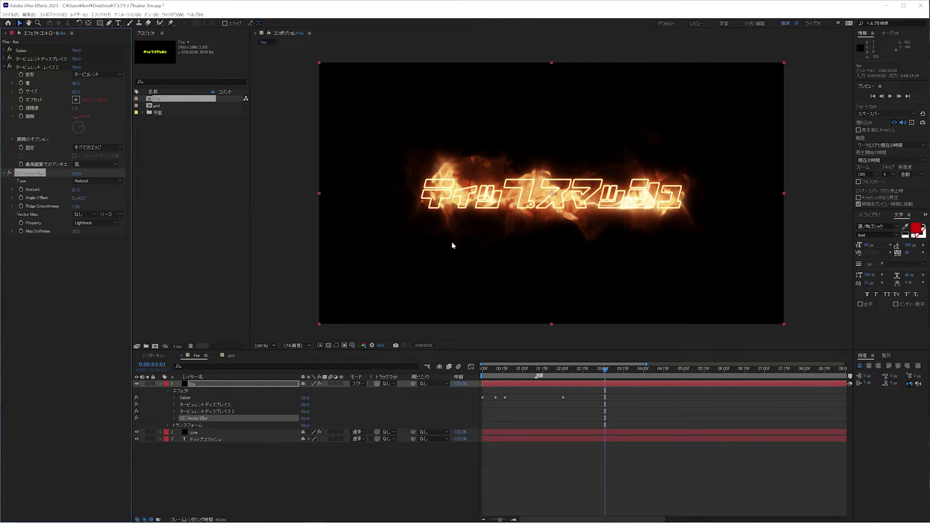
pyautogui.click(74, 190)
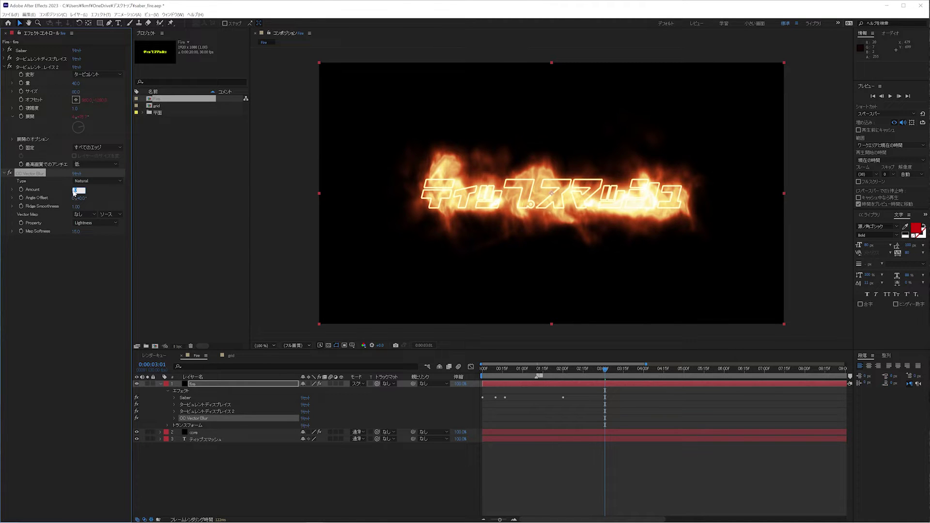
pyautogui.press('Return')
pyautogui.click(100, 14)
# Add a Curves effect to the fire layer and bend the Red channel up.
pyautogui.moveTo(140, 287)
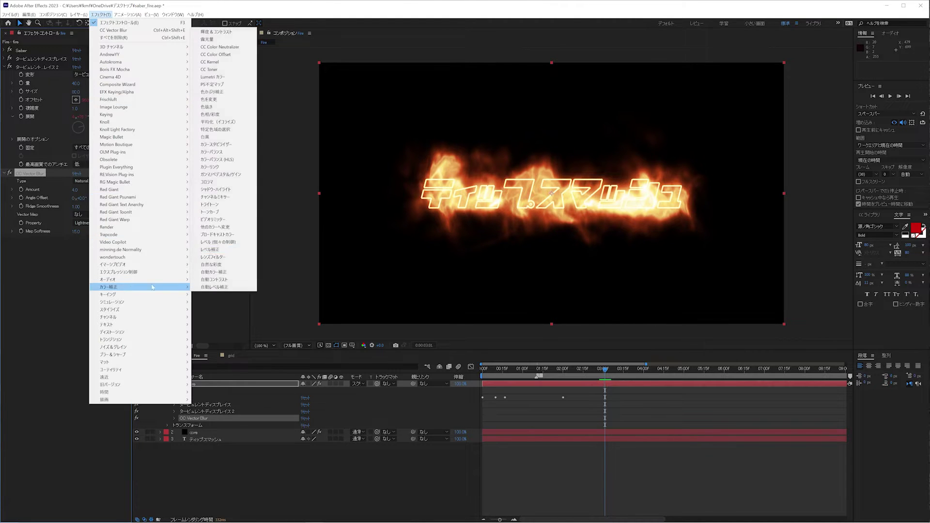
pyautogui.click(217, 218)
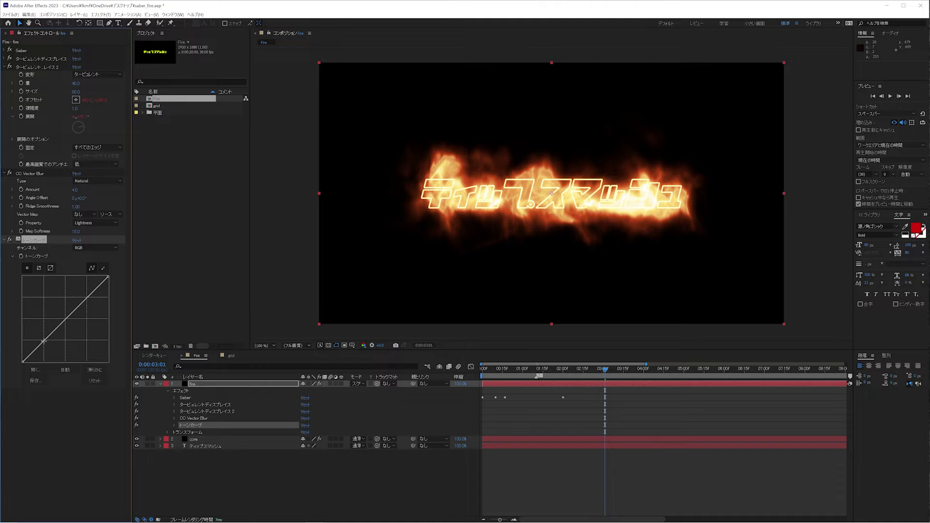
pyautogui.click(80, 248)
pyautogui.click(83, 262)
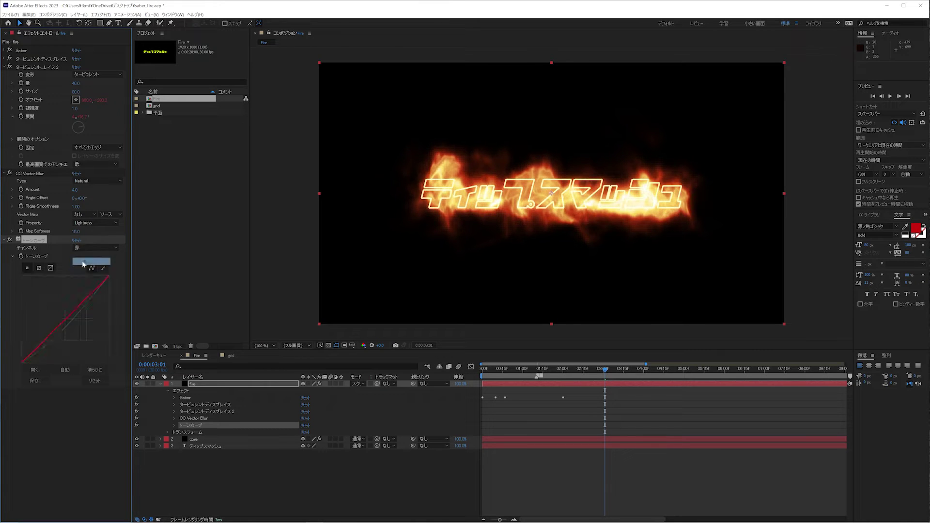
pyautogui.moveTo(85, 299); pyautogui.dragTo(84, 294)
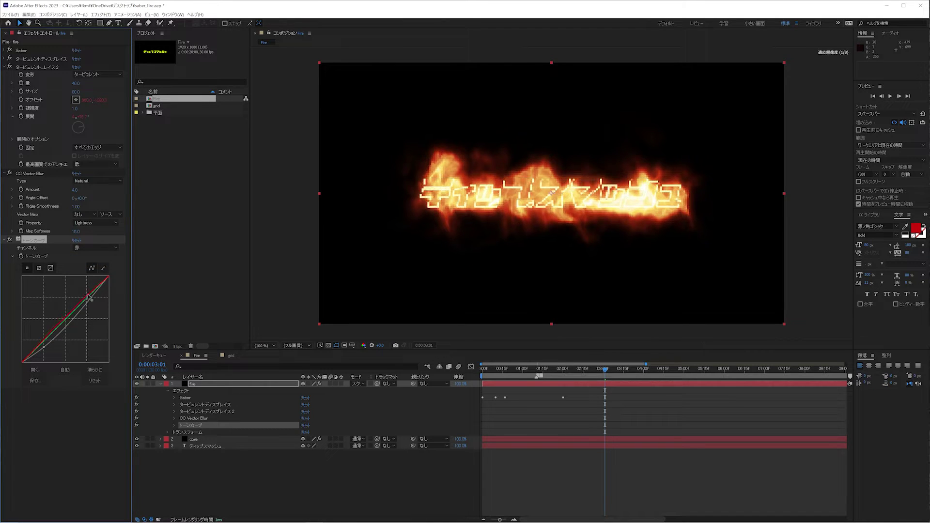
# Pull the Green channel curve down, then create a new adjustment layer on top.
pyautogui.click(89, 248)
pyautogui.click(87, 267)
pyautogui.moveTo(48, 336); pyautogui.dragTo(44, 347)
pyautogui.click(89, 248)
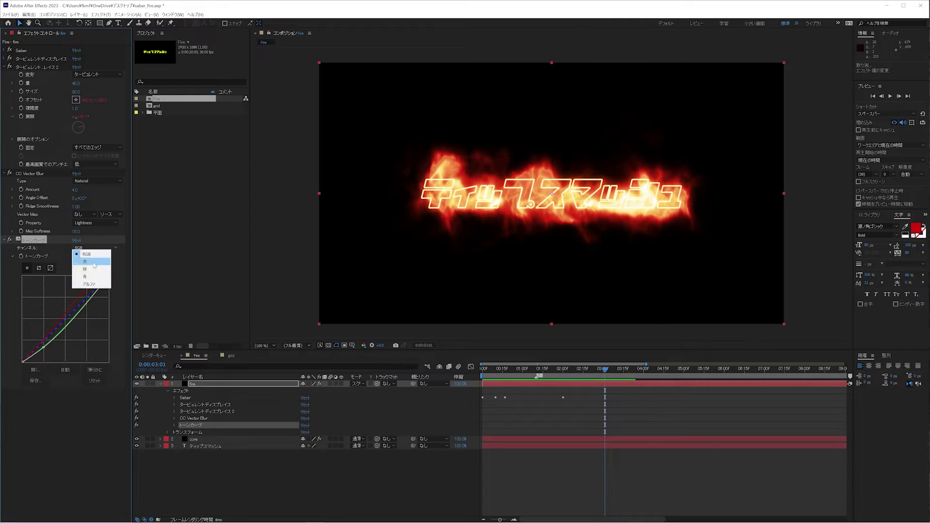
pyautogui.click(87, 267)
pyautogui.moveTo(86, 308); pyautogui.dragTo(85, 301)
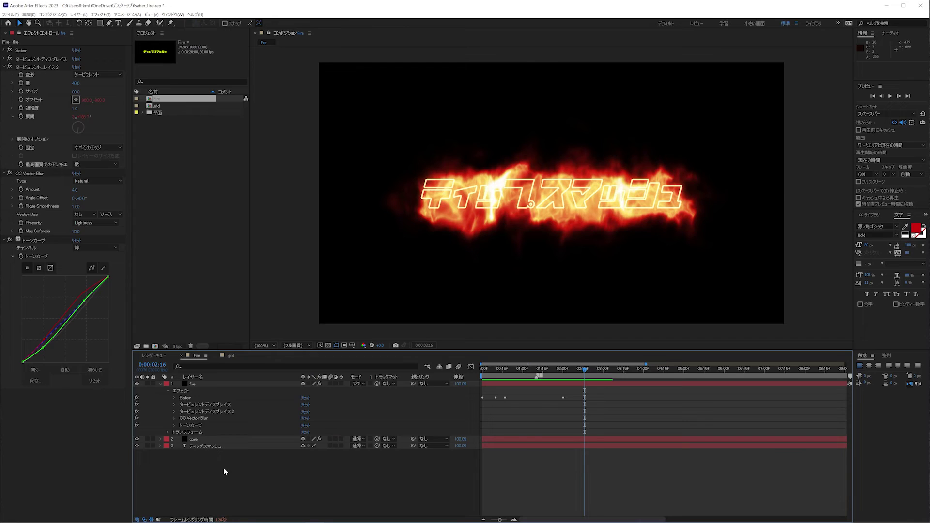
pyautogui.hotkey('ctrl', 'alt', 'y')
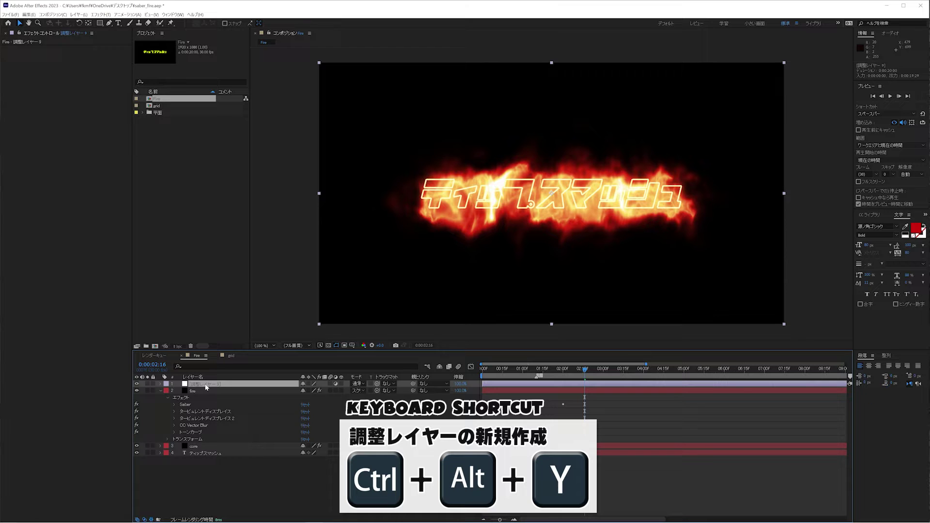
# Apply Unsharp Mask to the adjustment layer with Amount 200 and Radius 30.
pyautogui.click(100, 14)
pyautogui.moveTo(116, 354)
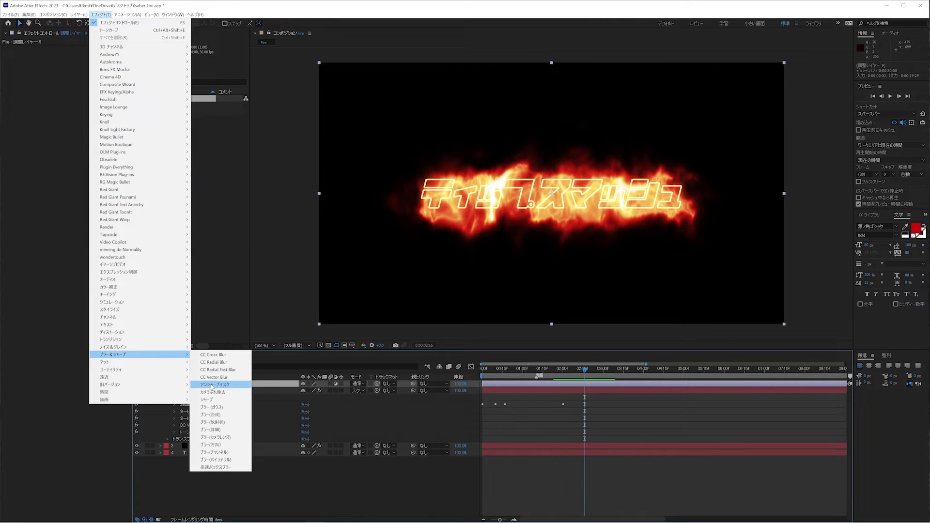
pyautogui.click(212, 385)
pyautogui.click(76, 59)
pyautogui.write('200')
pyautogui.press('Return')
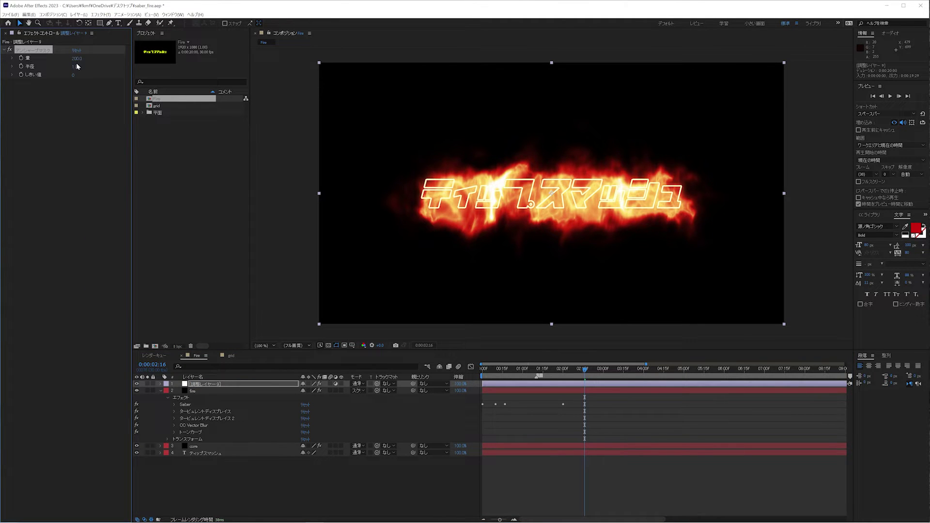
pyautogui.click(74, 66)
pyautogui.write('30')
pyautogui.press('Return')
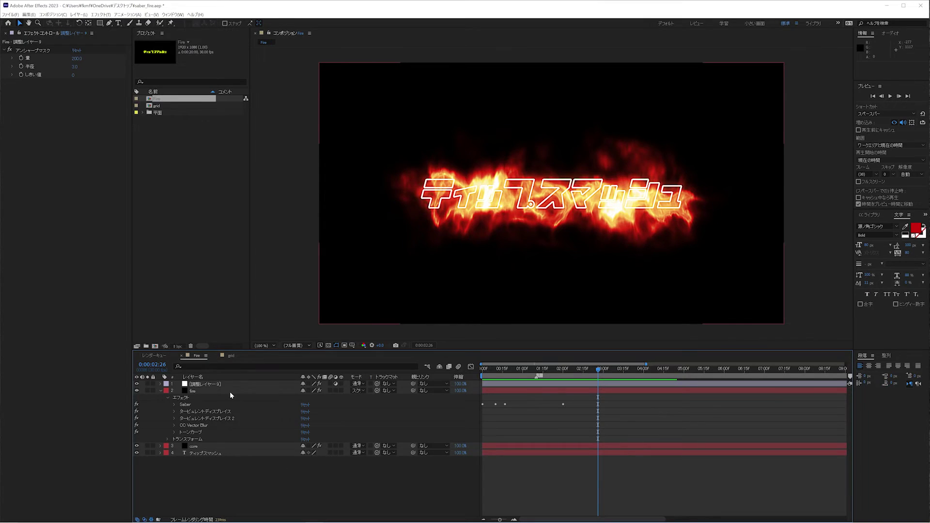
# Add Distort > Displacement Map to the adjustment layer above the fire.
pyautogui.click(224, 385)
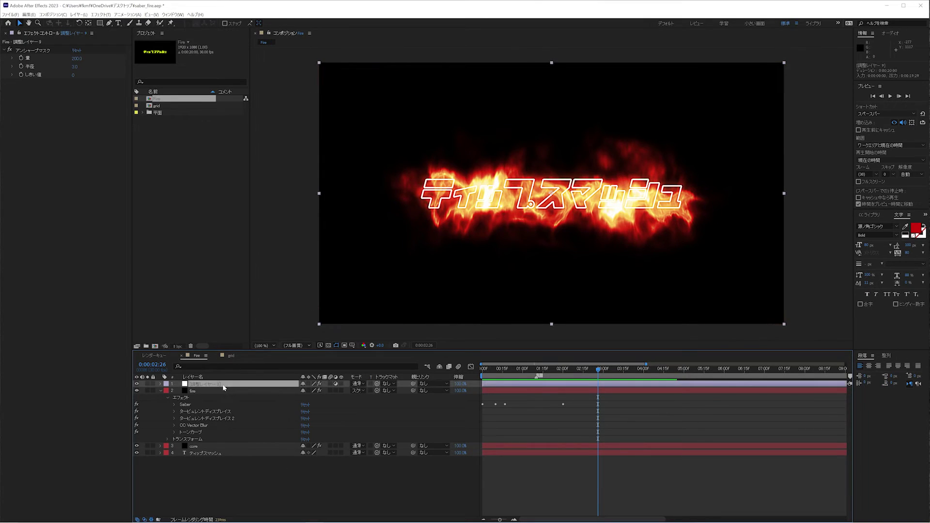
pyautogui.click(101, 14)
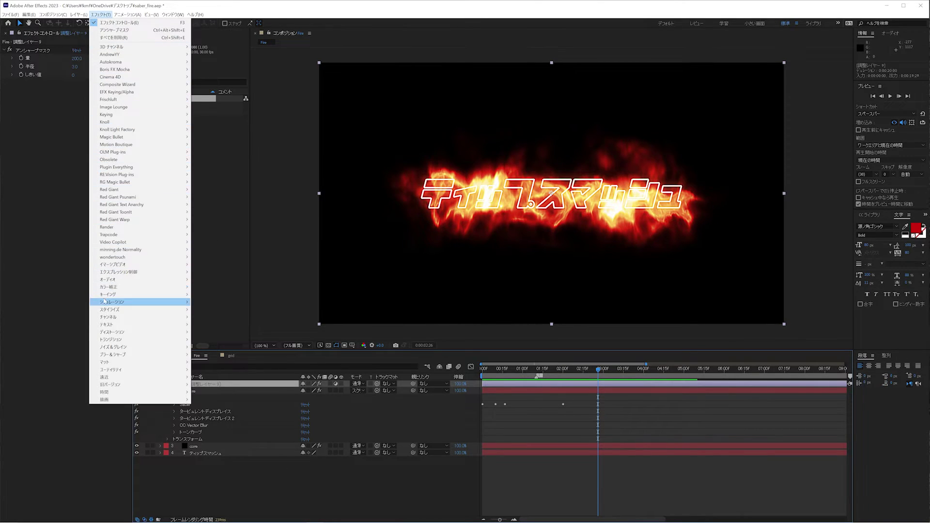
pyautogui.moveTo(111, 334)
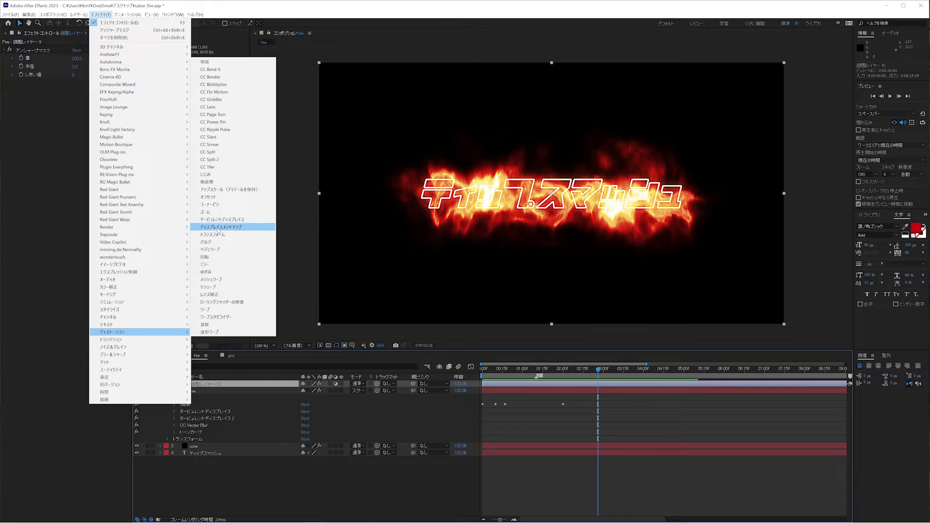
pyautogui.click(216, 227)
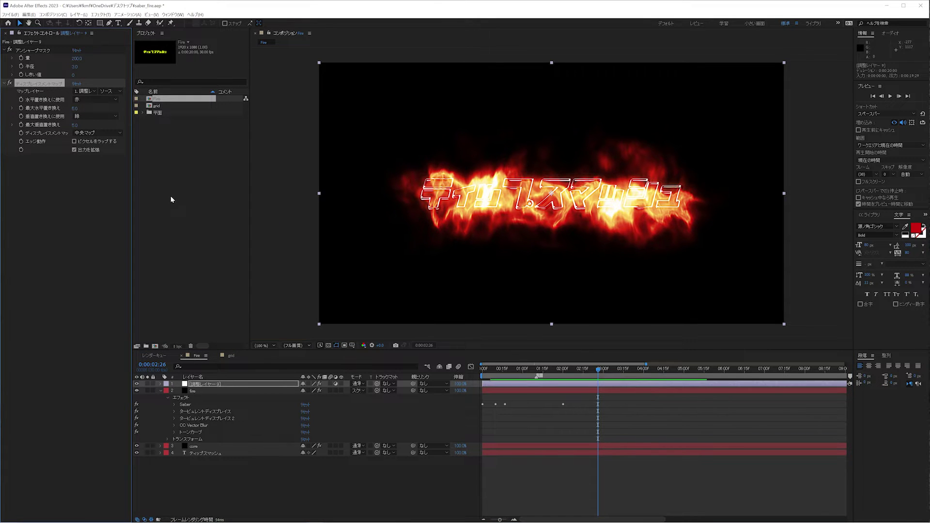
pyautogui.click(207, 471)
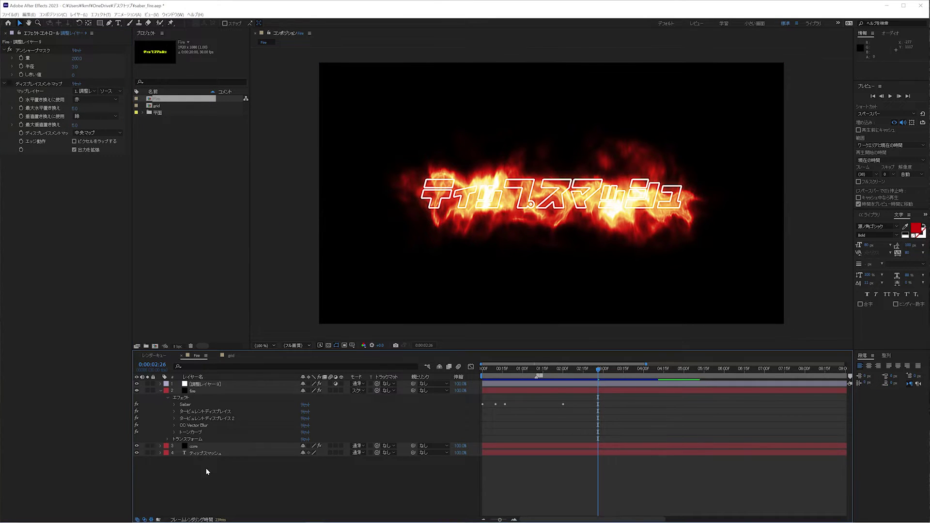
# Create a black solid named 'noise' and apply Fractal Noise to it.
pyautogui.hotkey('ctrl', 'y')
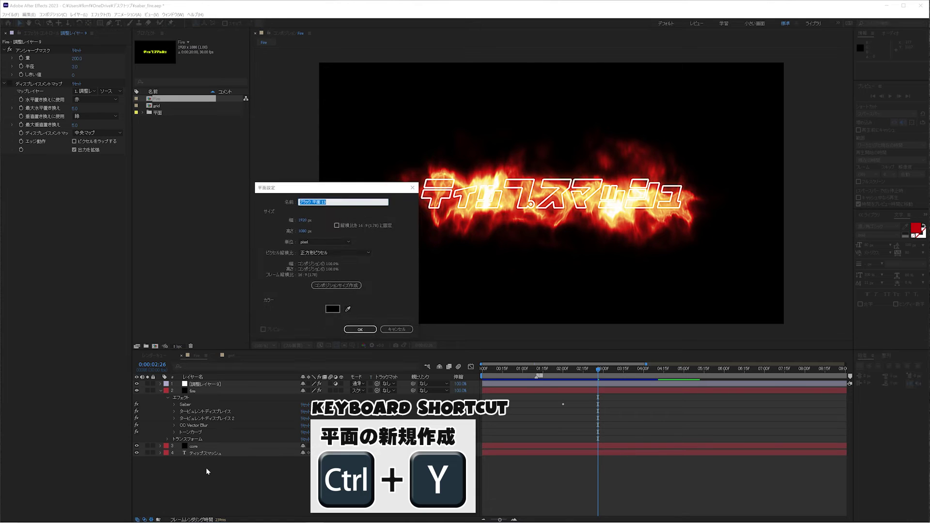
pyautogui.press('Return')
pyautogui.press('Return')
pyautogui.write('noi')
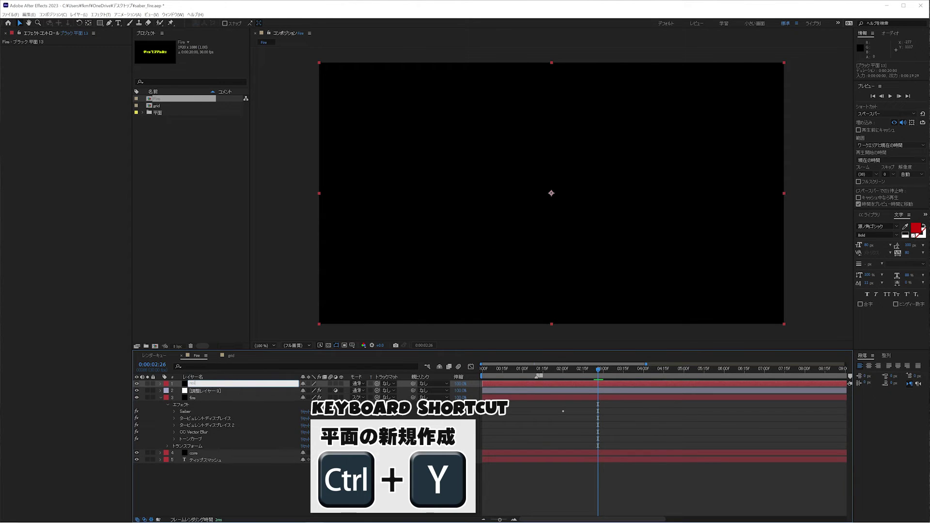
pyautogui.write('se')
pyautogui.press('Return')
pyautogui.click(101, 14)
pyautogui.moveTo(145, 345)
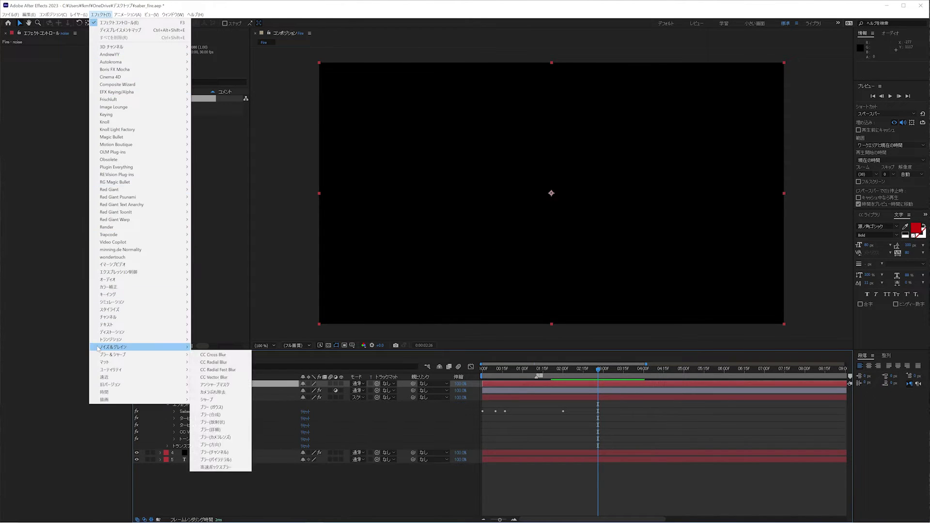
pyautogui.click(217, 416)
# Set Fractal Noise to Turbulent Smooth with Brightness -20 and Scale 300.
pyautogui.click(97, 57)
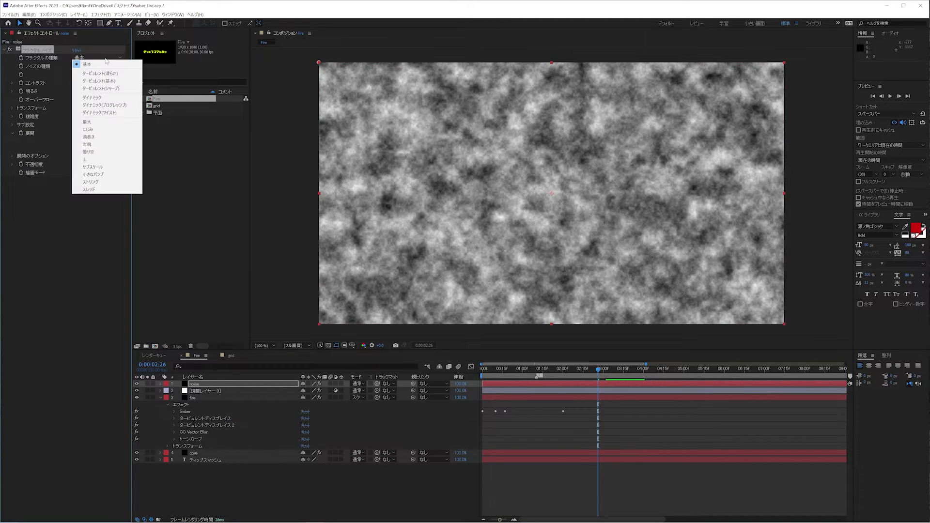
pyautogui.click(100, 71)
pyautogui.click(75, 91)
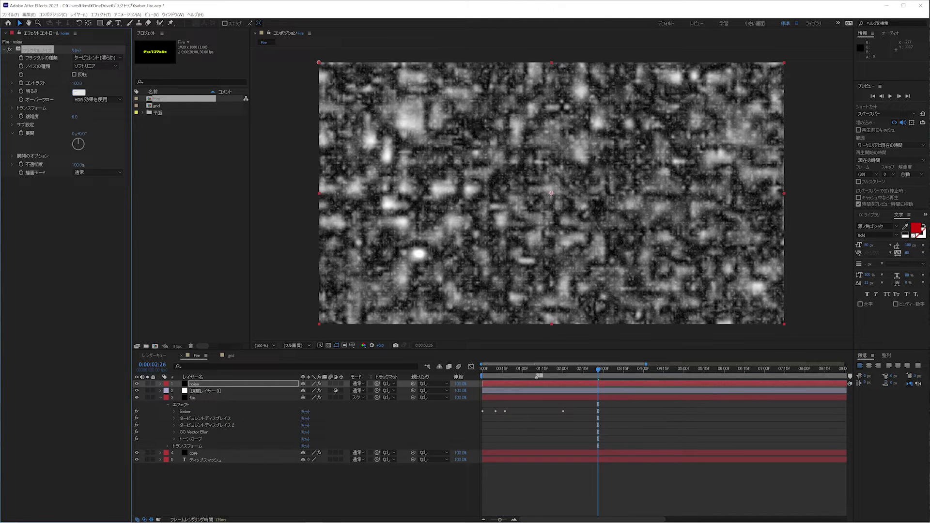
pyautogui.write('-20')
pyautogui.press('Return')
pyautogui.click(13, 107)
pyautogui.click(77, 133)
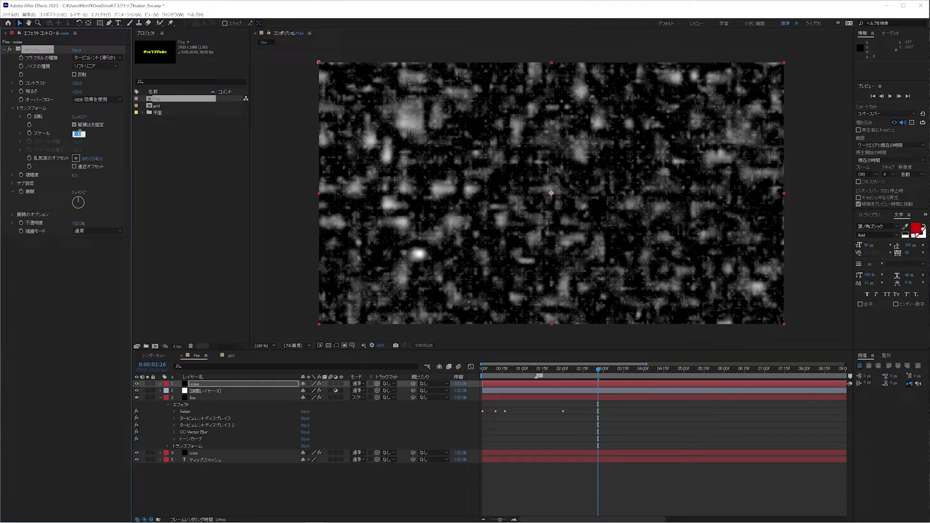
pyautogui.write('300')
pyautogui.press('Return')
pyautogui.click(21, 132)
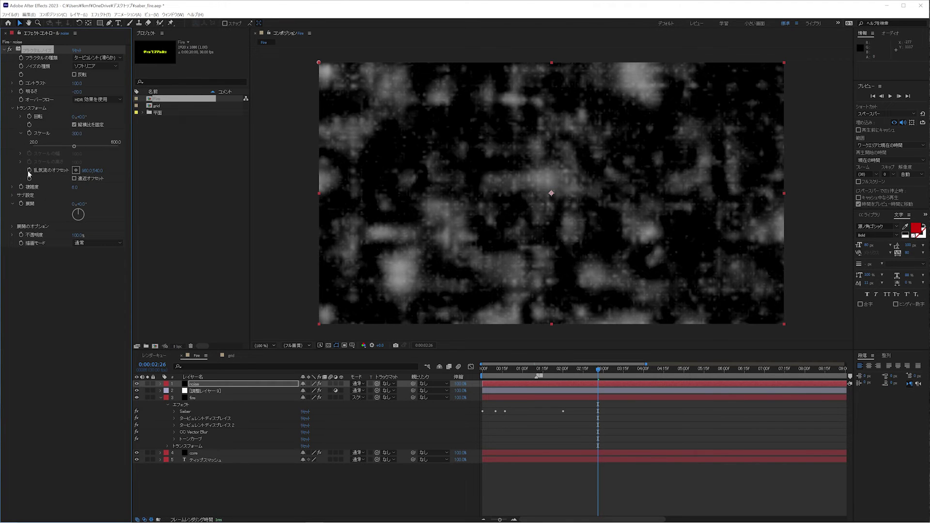
pyautogui.keyDown('alt'); pyautogui.click(29, 171); pyautogui.keyUp('alt')
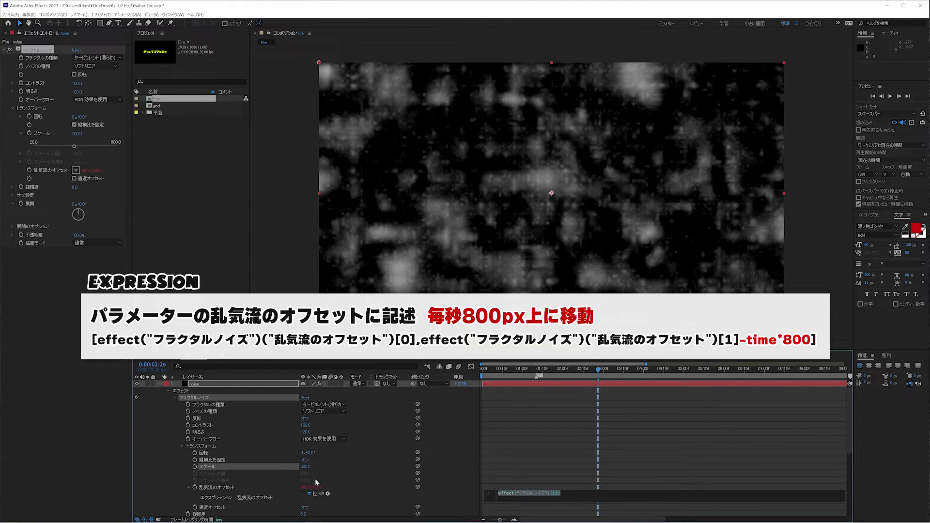
# Give Offset Turbulence an expression moving the noise upward by -time*800.
pyautogui.write('[')
pyautogui.moveTo(322, 494)
pyautogui.mouseDown()
pyautogui.moveTo(304, 488)
pyautogui.moveTo(317, 488)
pyautogui.mouseUp()
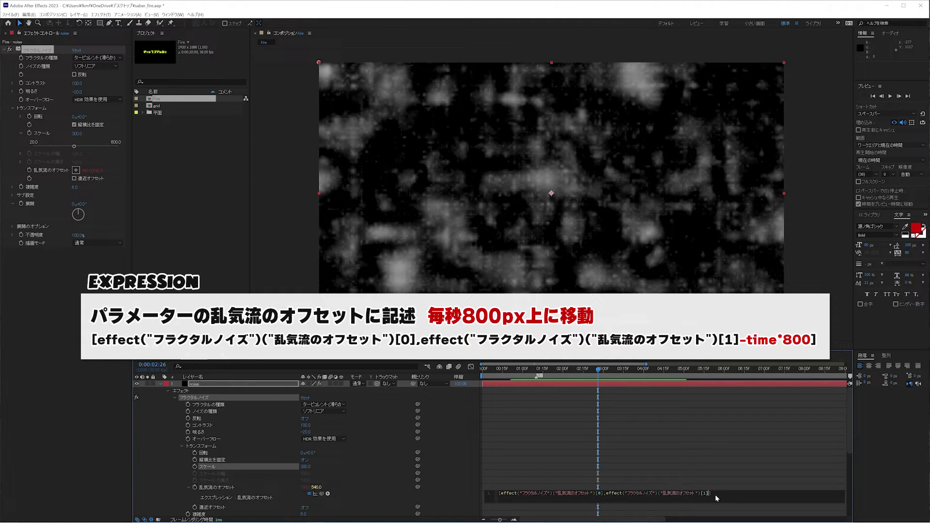
pyautogui.write('-time*800')
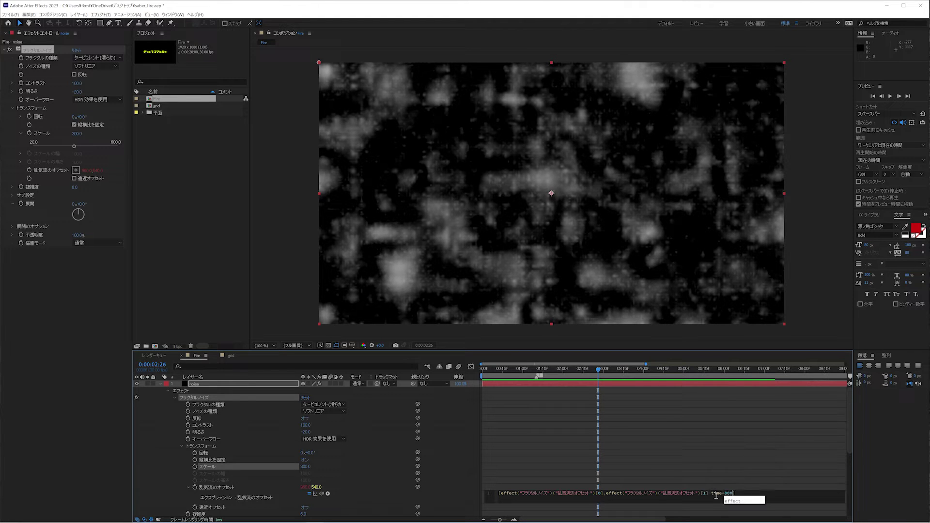
pyautogui.click(720, 481)
# Drive Evolution with a time*1200 expression and preview the animated noise.
pyautogui.scroll(-3, 720, 480)
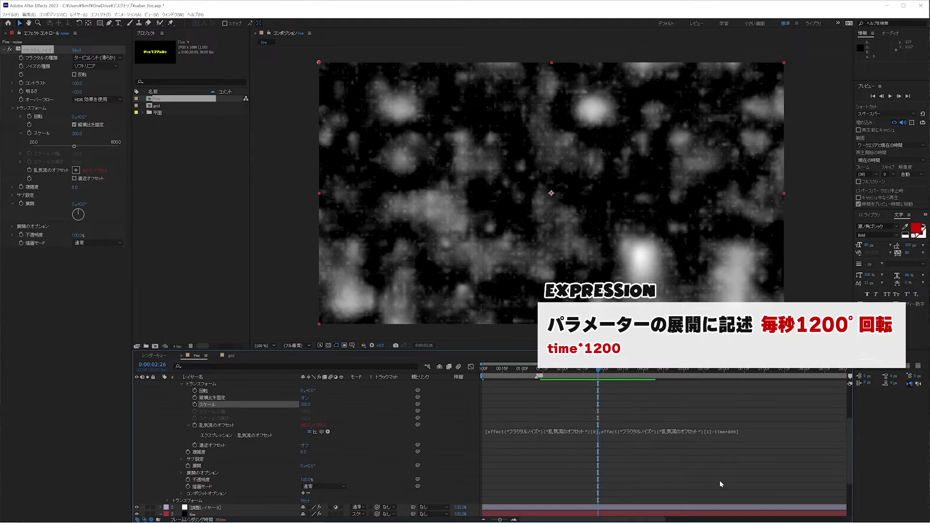
pyautogui.keyDown('alt'); pyautogui.click(188, 466); pyautogui.keyUp('alt')
pyautogui.write('time*')
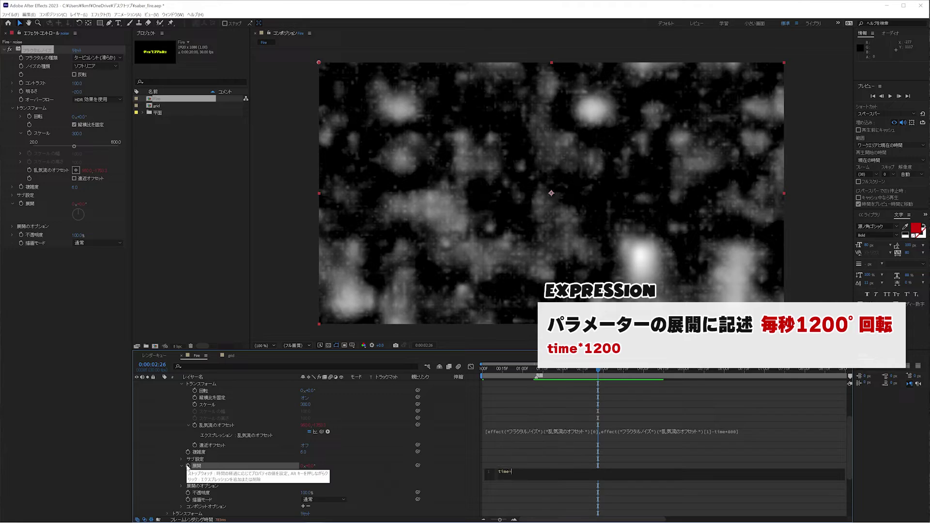
pyautogui.click(193, 475)
pyautogui.press('space')
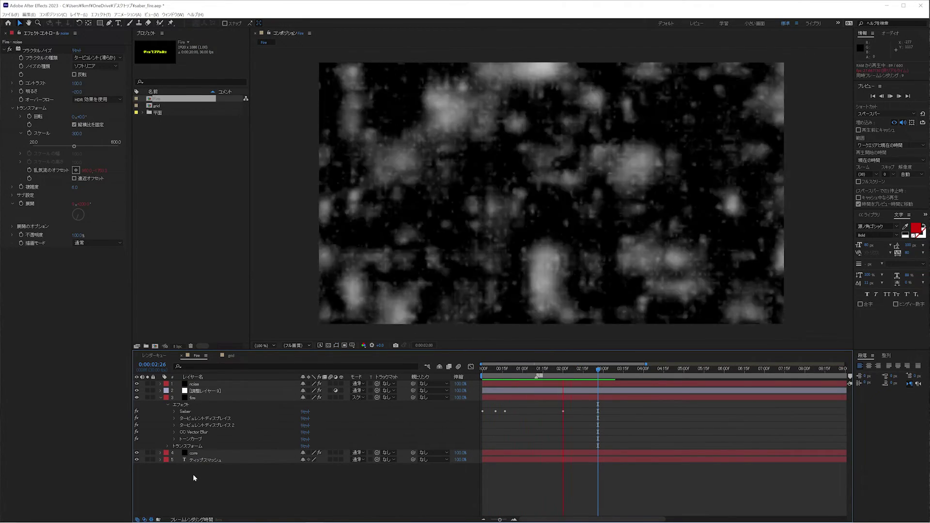
pyautogui.click(199, 384)
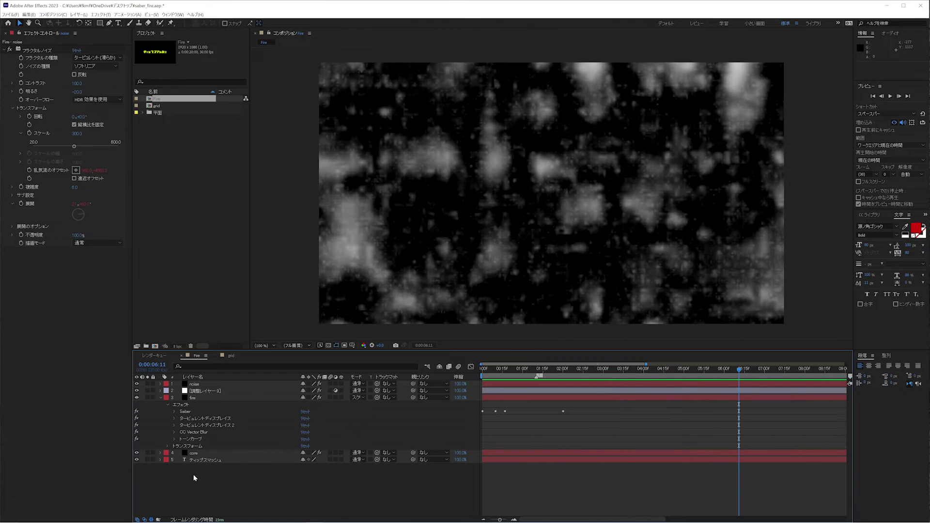
pyautogui.hotkey('ctrl', 'shift', 'c')
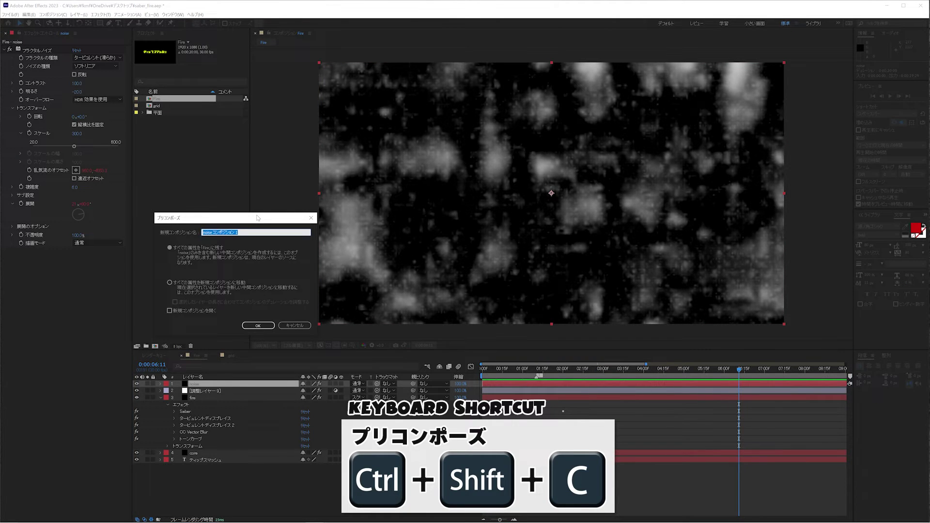
# Precompose the layer as 'noise' moving all attributes, then hide it.
pyautogui.write('noise')
pyautogui.click(180, 287)
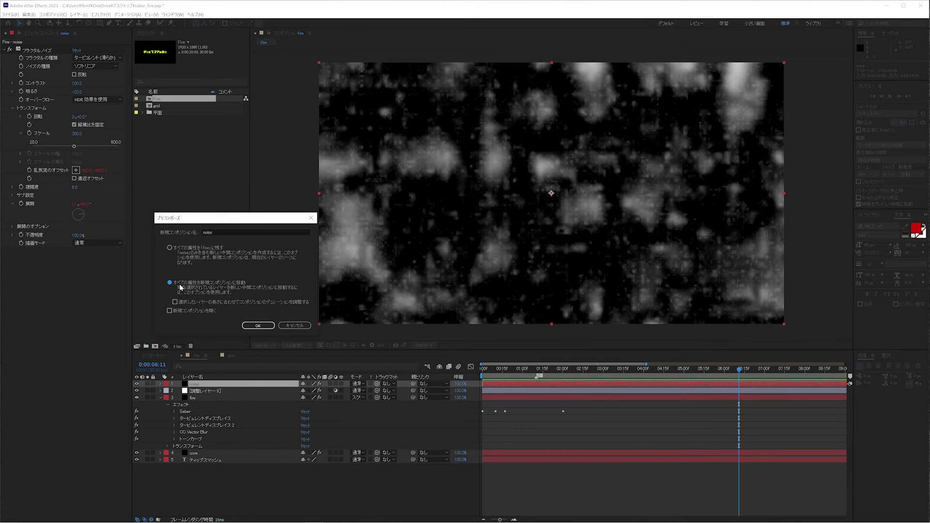
pyautogui.press('Return')
pyautogui.click(137, 384)
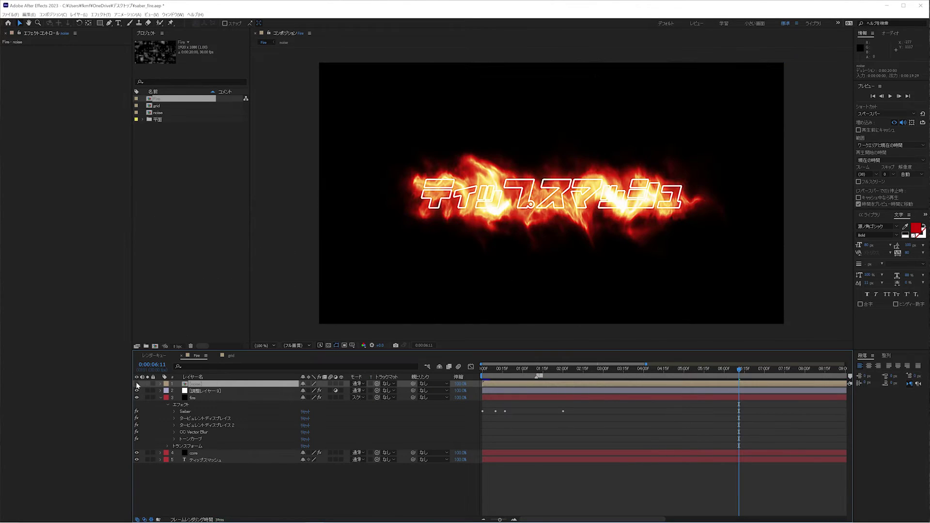
# Set Displacement Map's Map Layer to noise with Luminance for horizontal and vertical displacement.
pyautogui.click(198, 392)
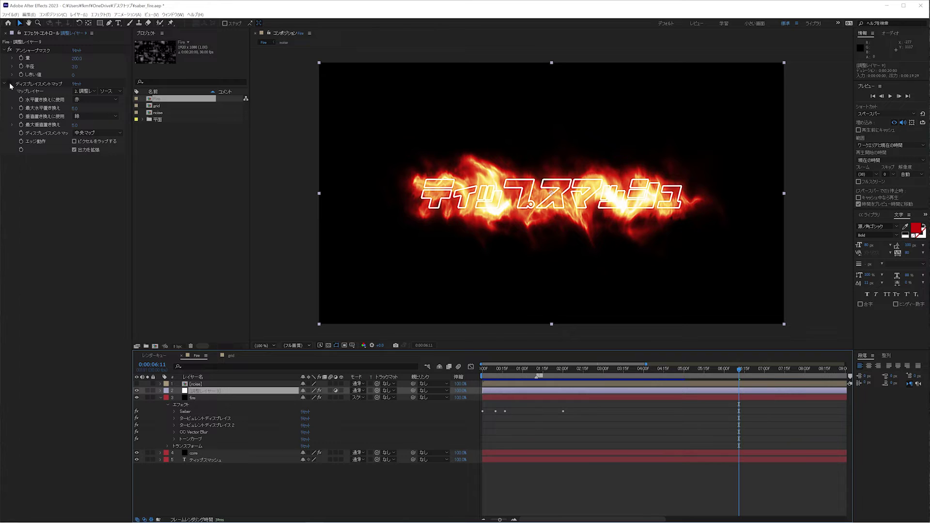
pyautogui.click(90, 92)
pyautogui.click(91, 107)
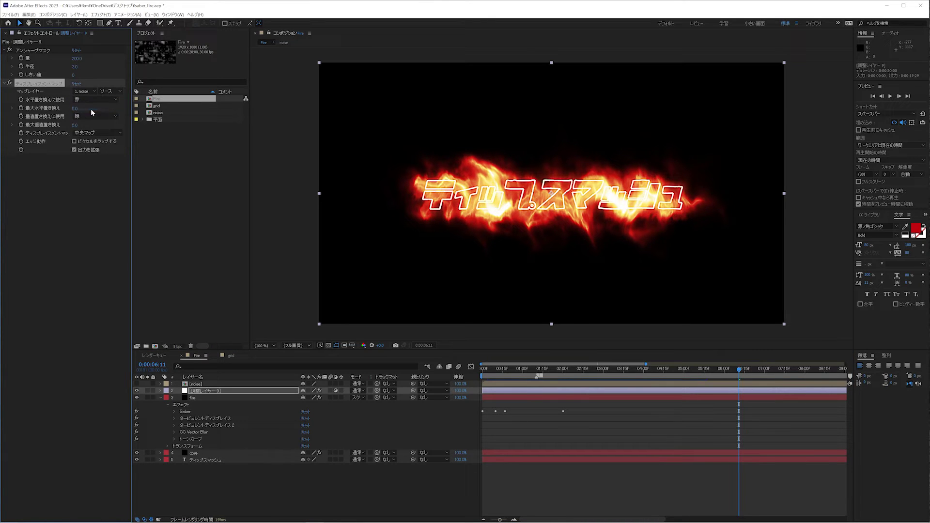
pyautogui.click(86, 100)
pyautogui.click(86, 136)
pyautogui.click(94, 116)
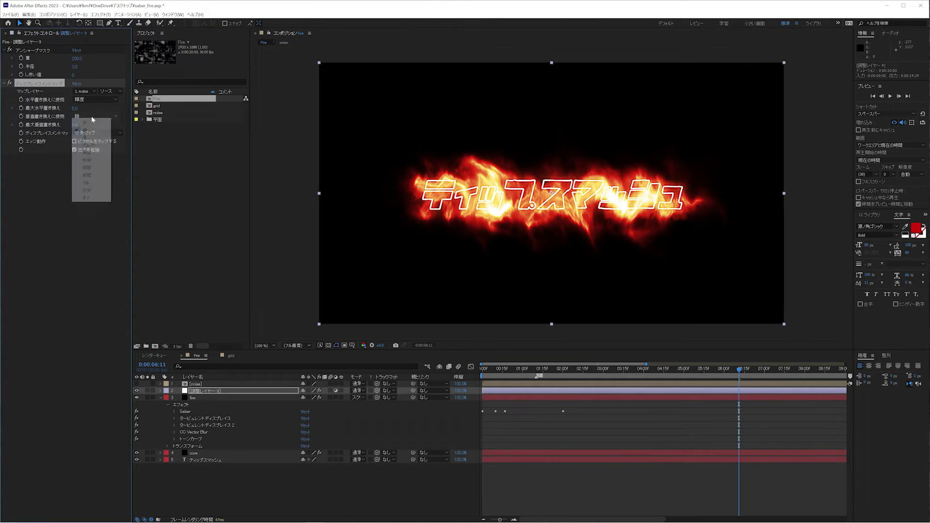
pyautogui.click(94, 153)
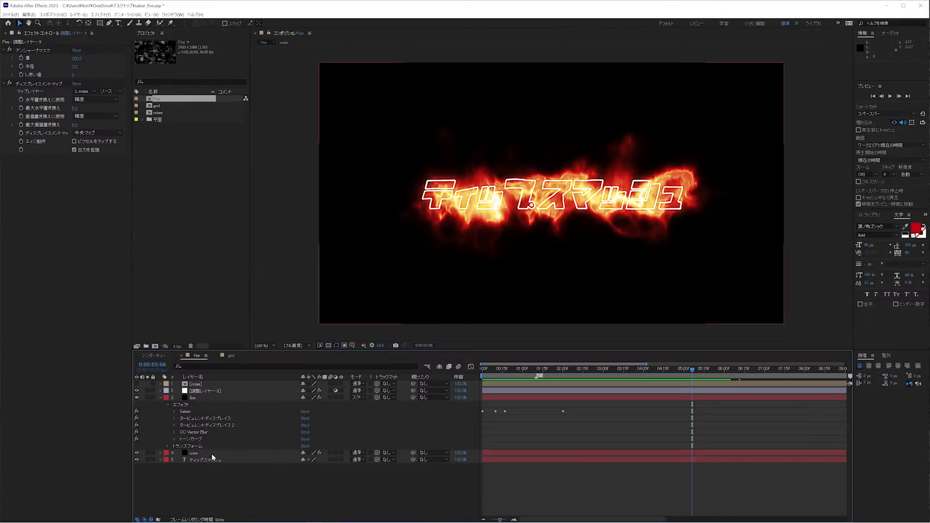
# Duplicate the core layer, move core 2 above fire in Add mode, and reveal its Opacity.
pyautogui.click(212, 455)
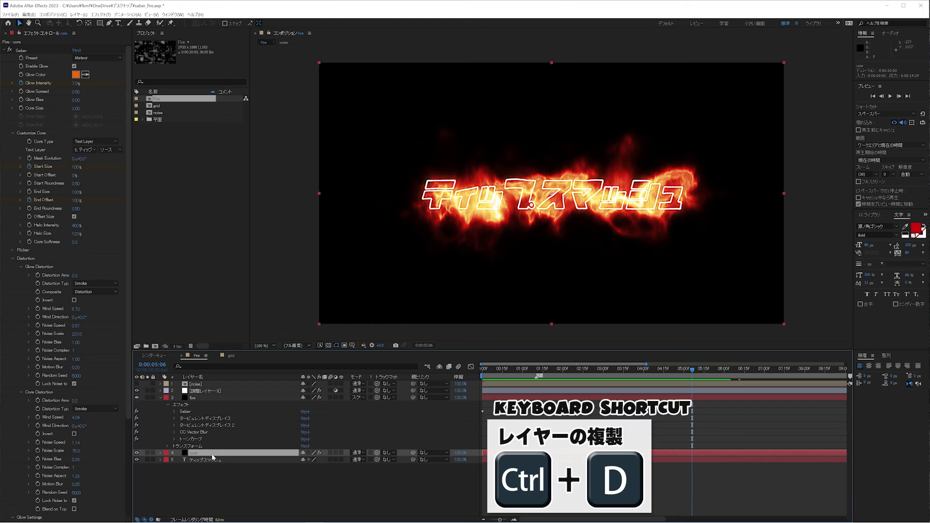
pyautogui.hotkey('ctrl', 'd')
pyautogui.moveTo(219, 420); pyautogui.dragTo(223, 394)
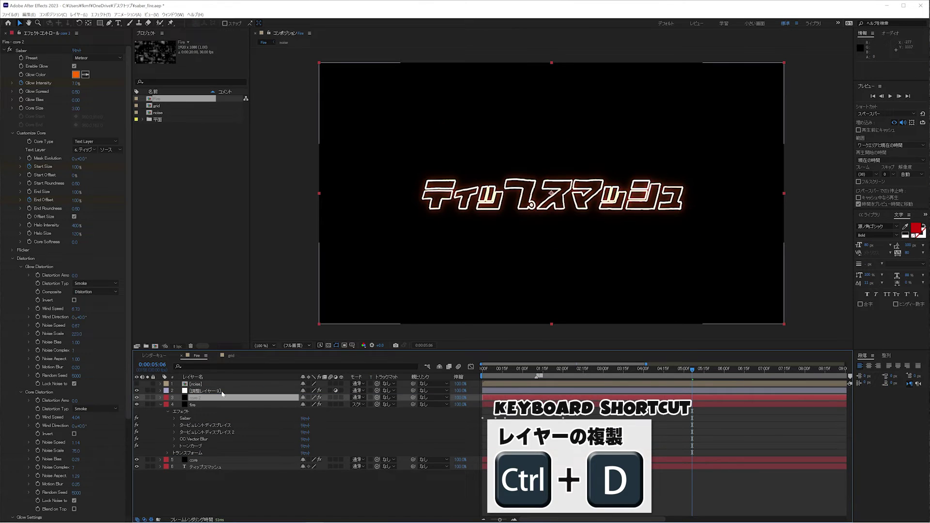
pyautogui.click(358, 397)
pyautogui.click(366, 172)
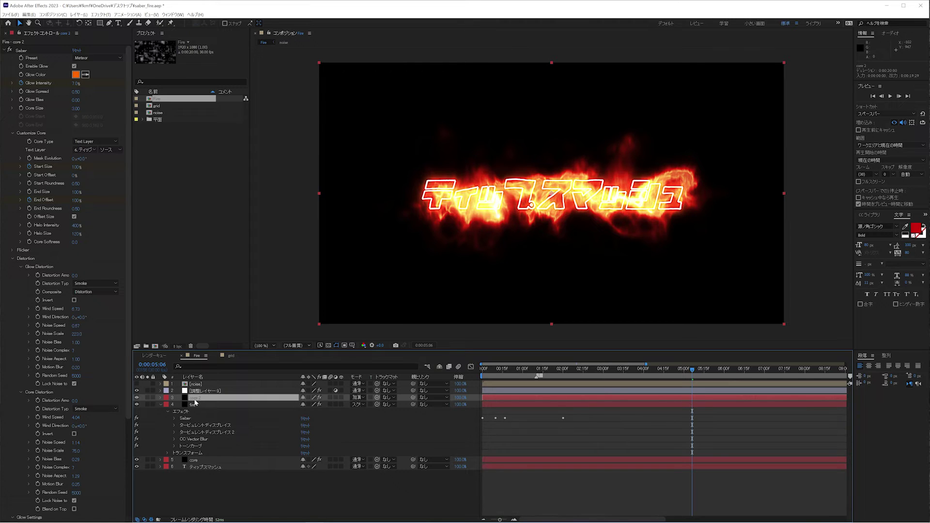
pyautogui.press('t')
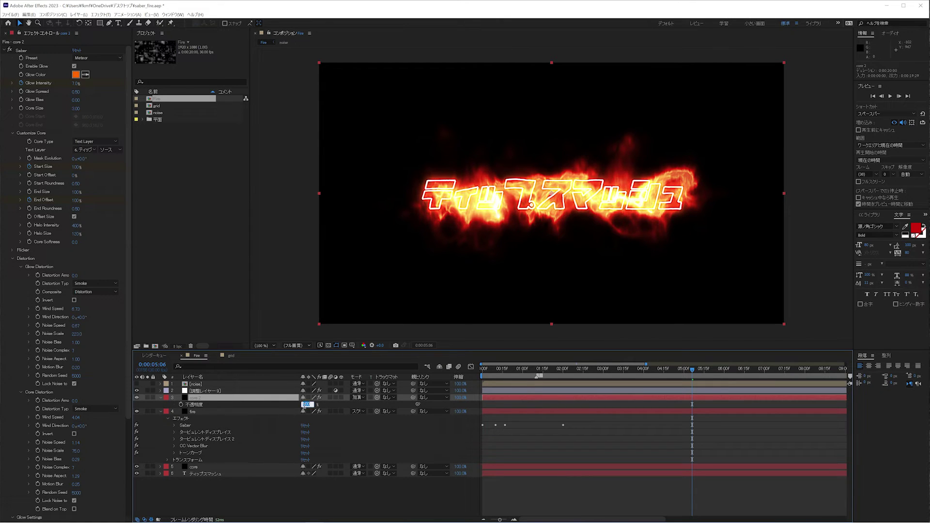